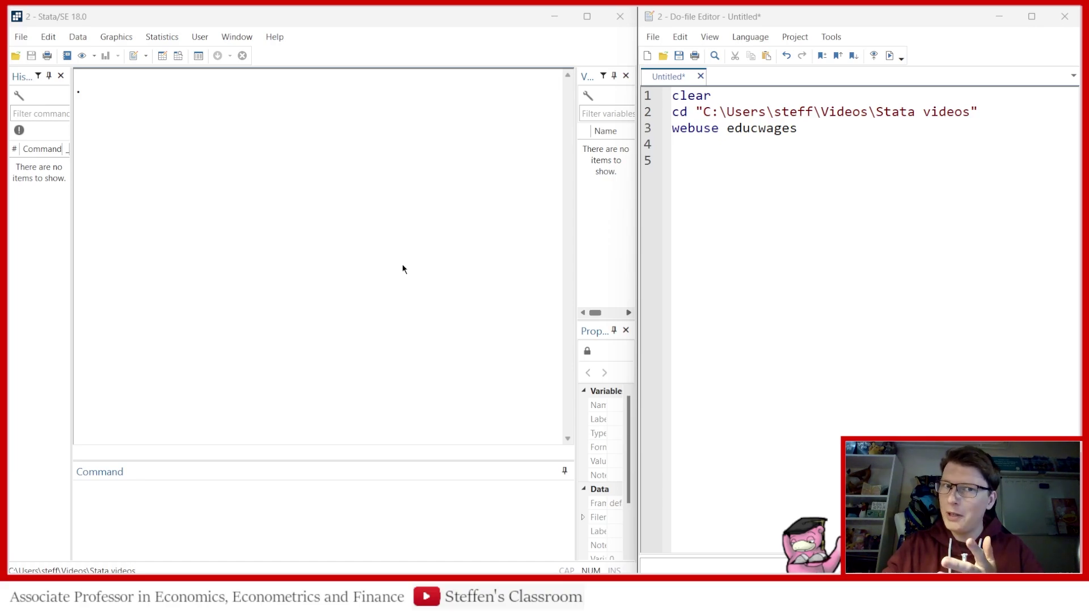
Run the do-file lines that clear memory, set the working directory and load educwages, and browse the loaded dataset
{"action": "left_click_drag", "start_coordinate": [808, 131], "coordinate": [659, 99]}
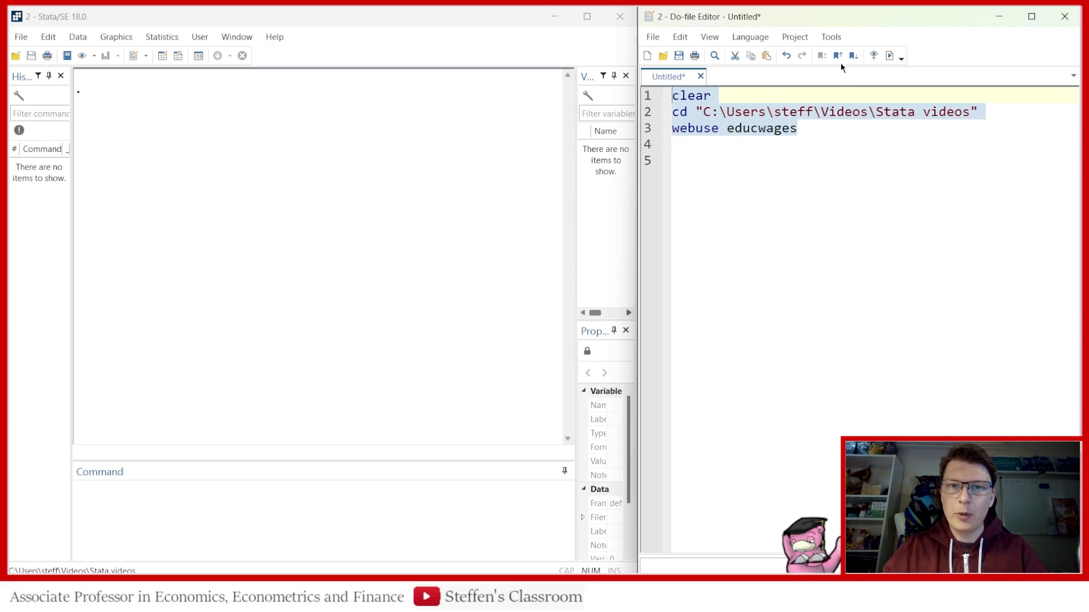
{"action": "left_click", "coordinate": [895, 56]}
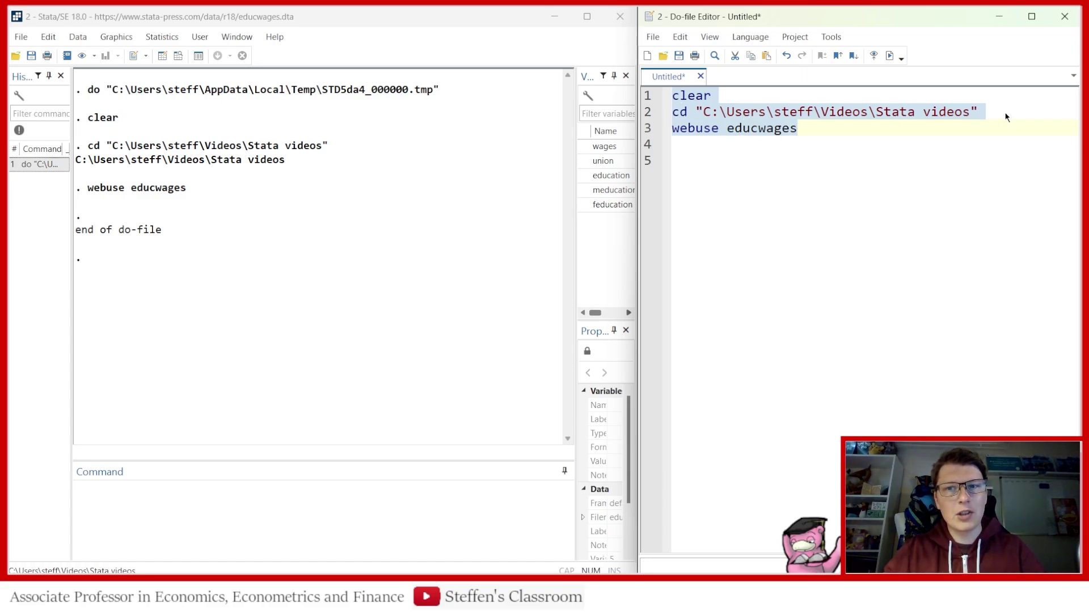
{"action": "left_click", "coordinate": [840, 134]}
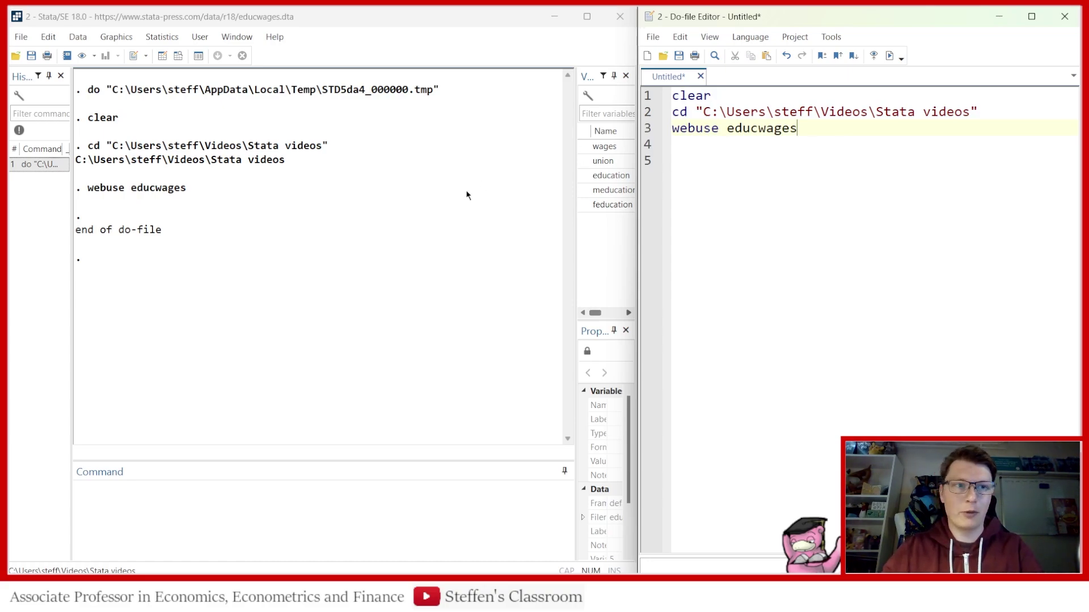
{"action": "left_click", "coordinate": [181, 56]}
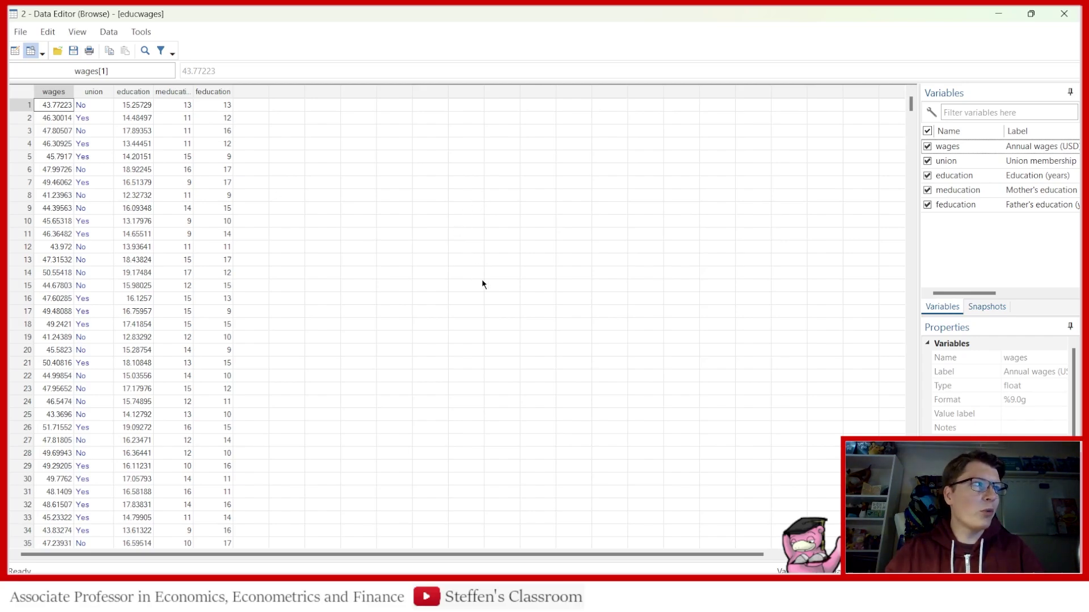
{"action": "left_click", "coordinate": [1064, 13]}
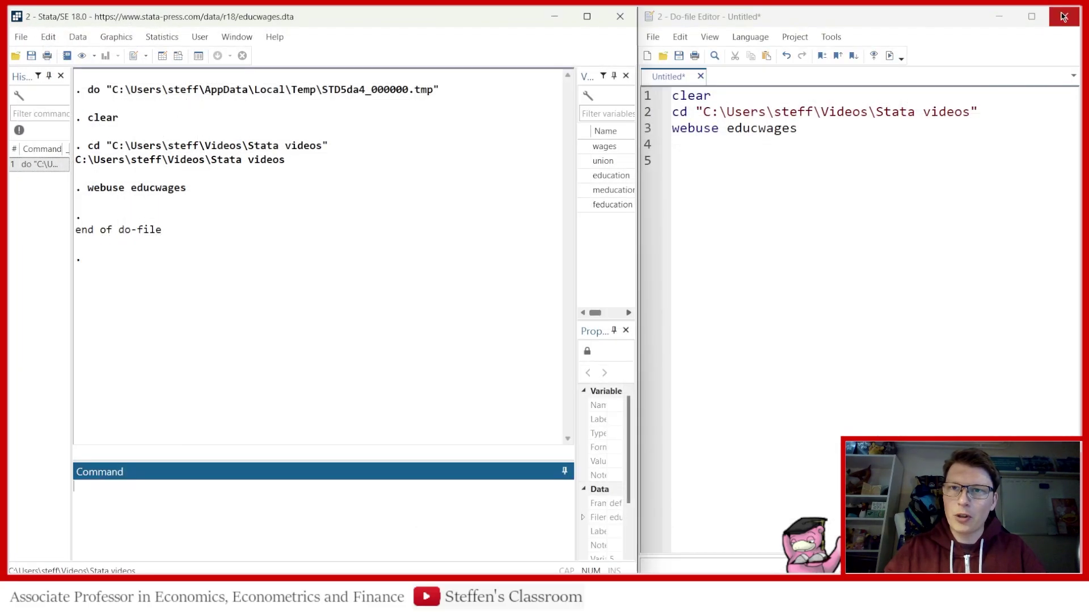
Start an instrumental-variables command on line 5 of the do-file with ivregress 2sls
{"action": "left_click", "coordinate": [694, 162]}
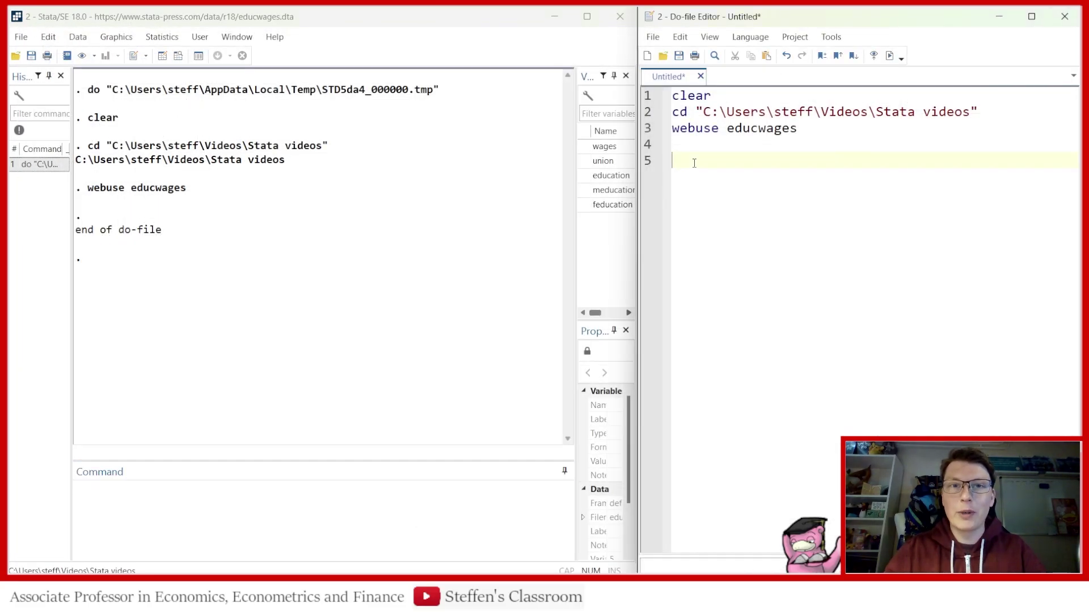
{"action": "type", "text": "ivre"}
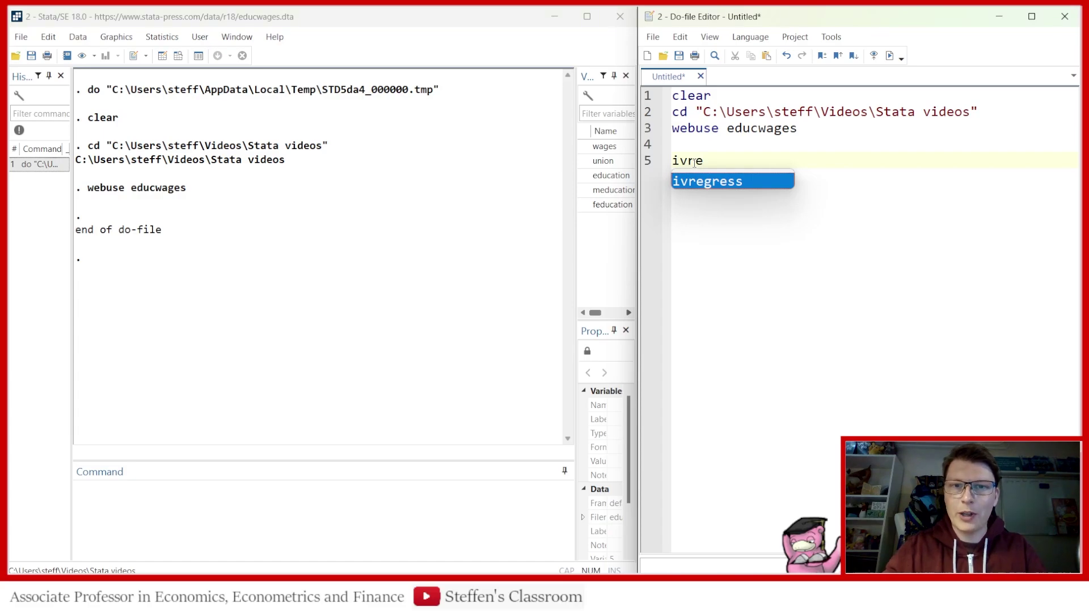
{"action": "key", "text": "Tab"}
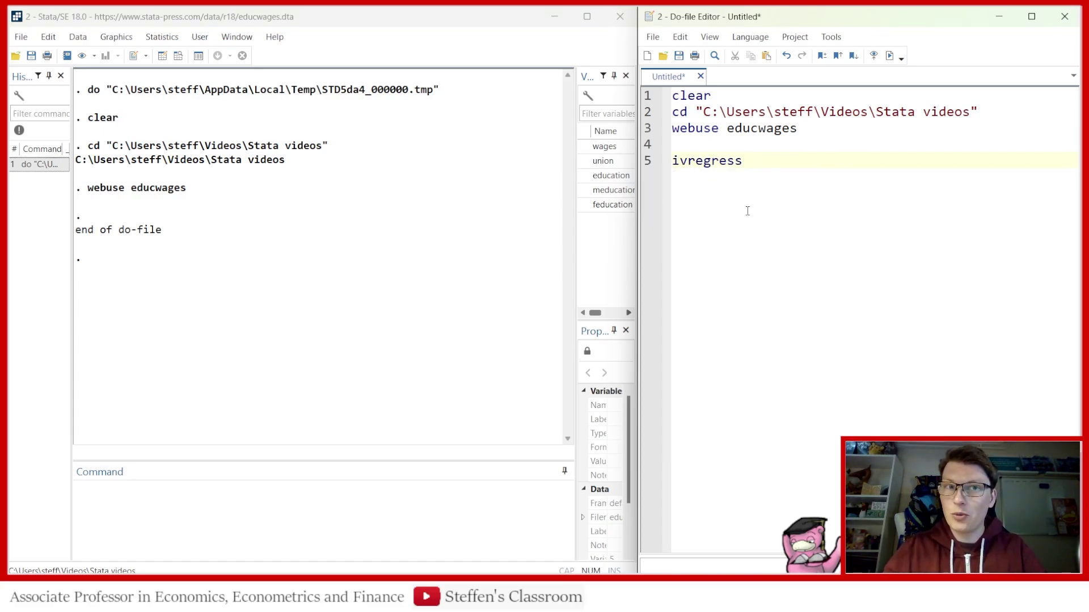
{"action": "type", "text": "wages"}
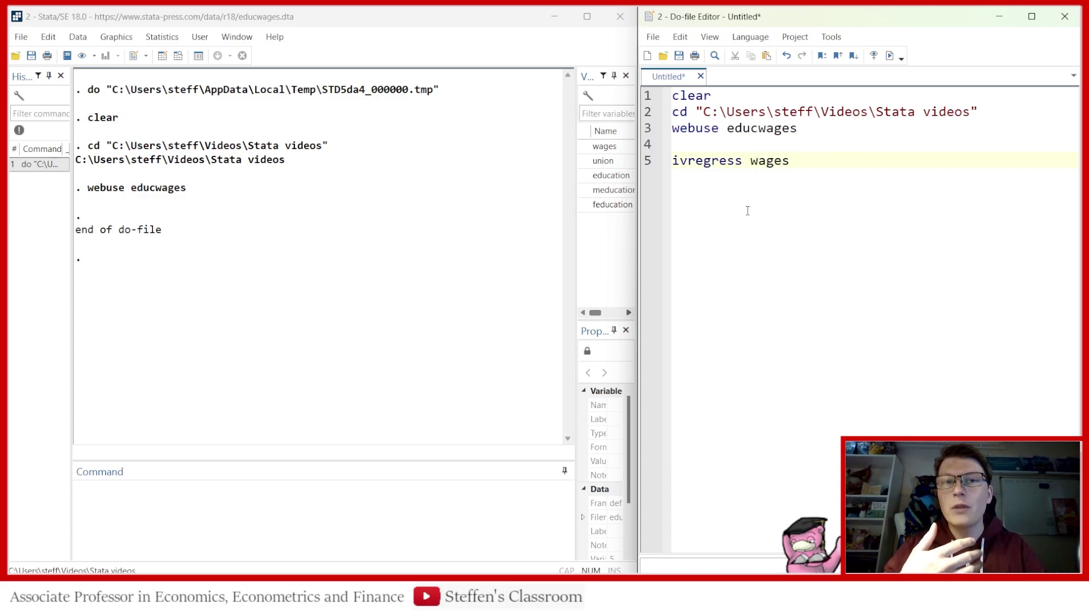
{"action": "key", "text": "BackSpace"}
{"action": "key", "text": "BackSpace"}
{"action": "key", "text": "BackSpace"}
{"action": "key", "text": "BackSpace"}
{"action": "key", "text": "BackSpace"}
{"action": "key", "text": "BackSpace"}
{"action": "type", "text": "2sls "}
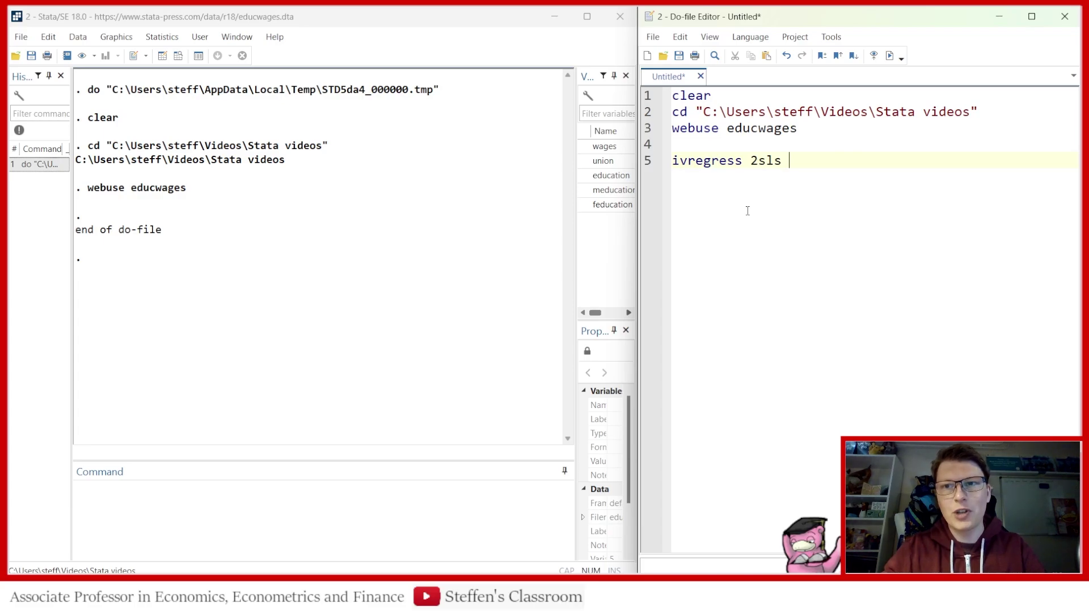
Complete the ivregress command with wages as outcome, union as exogenous regressor, and (education = meducation feducation) as the instrumented part
{"action": "type", "text": "w"}
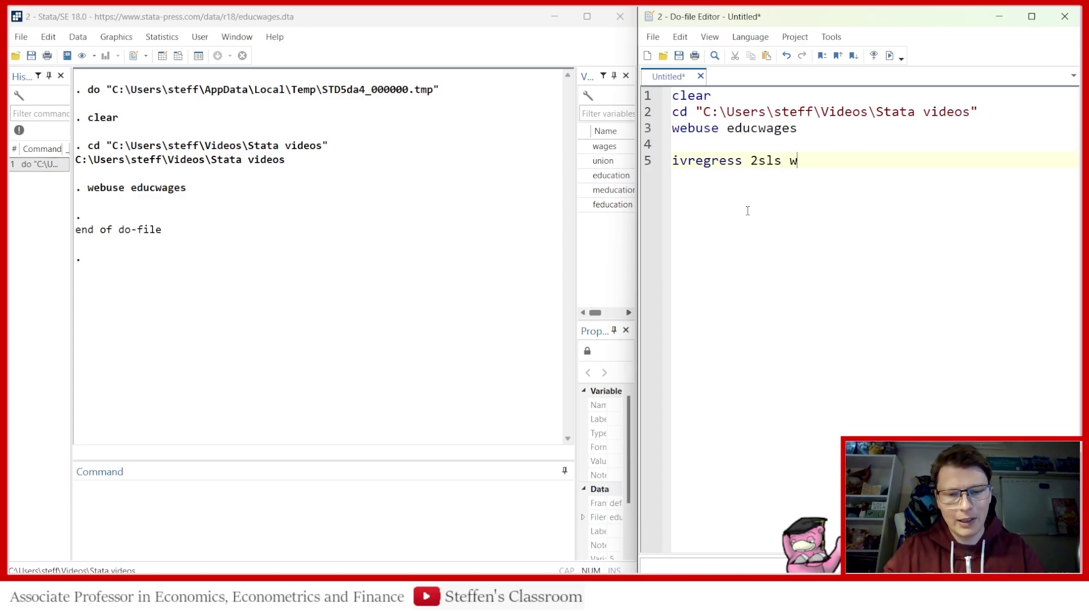
{"action": "type", "text": "ages uni"}
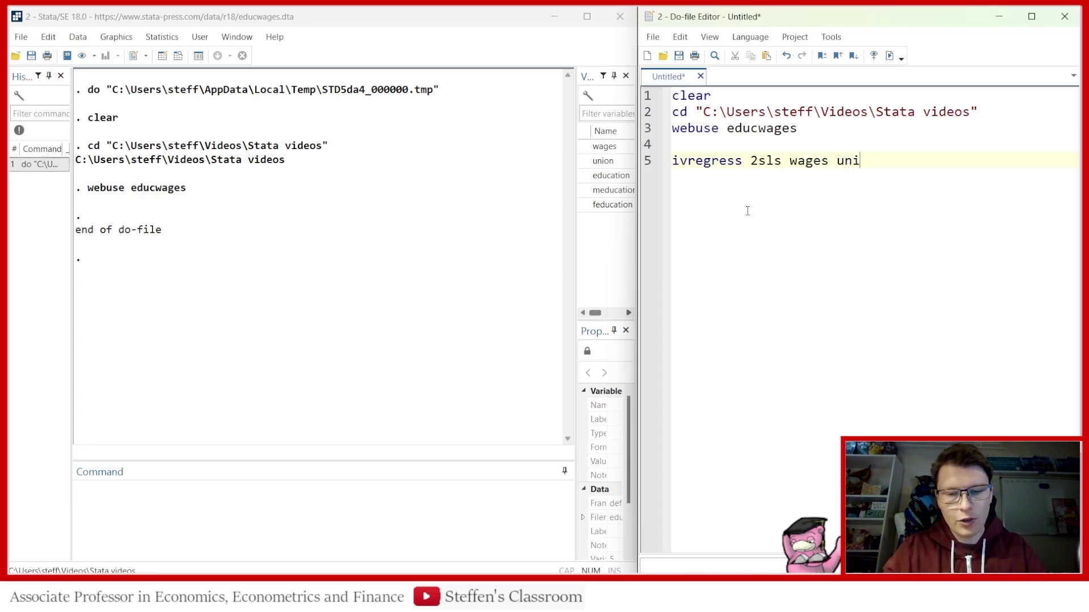
{"action": "type", "text": "on ("}
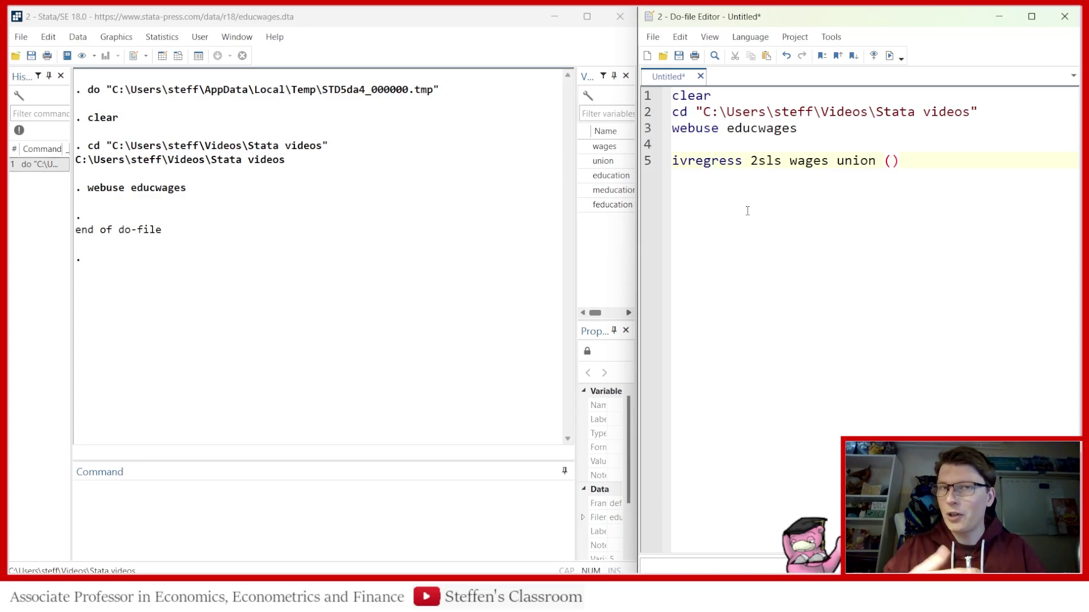
{"action": "type", "text": "ed"}
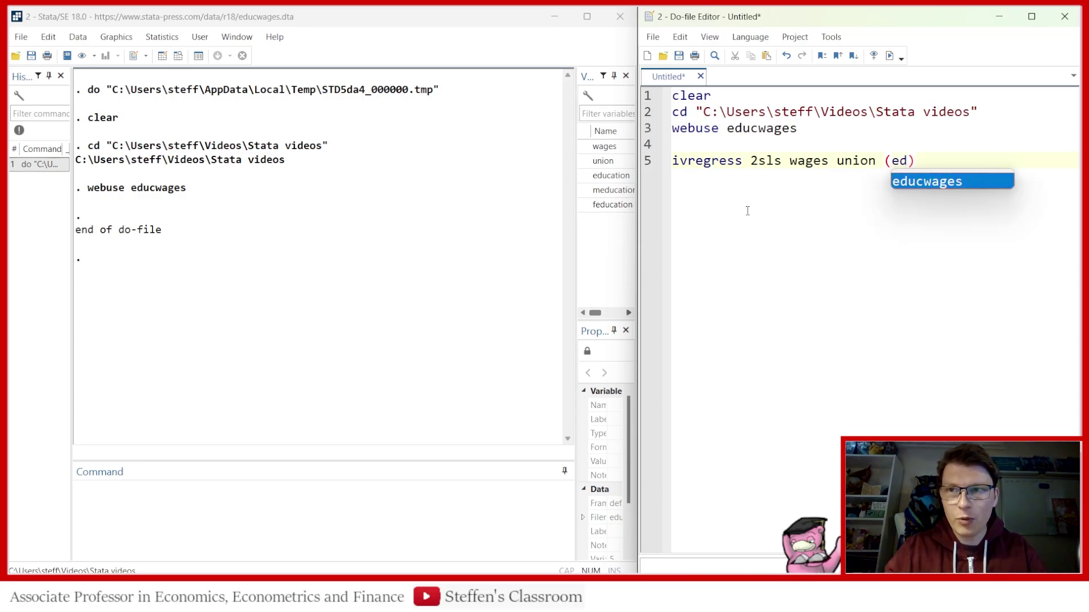
{"action": "type", "text": "uc"}
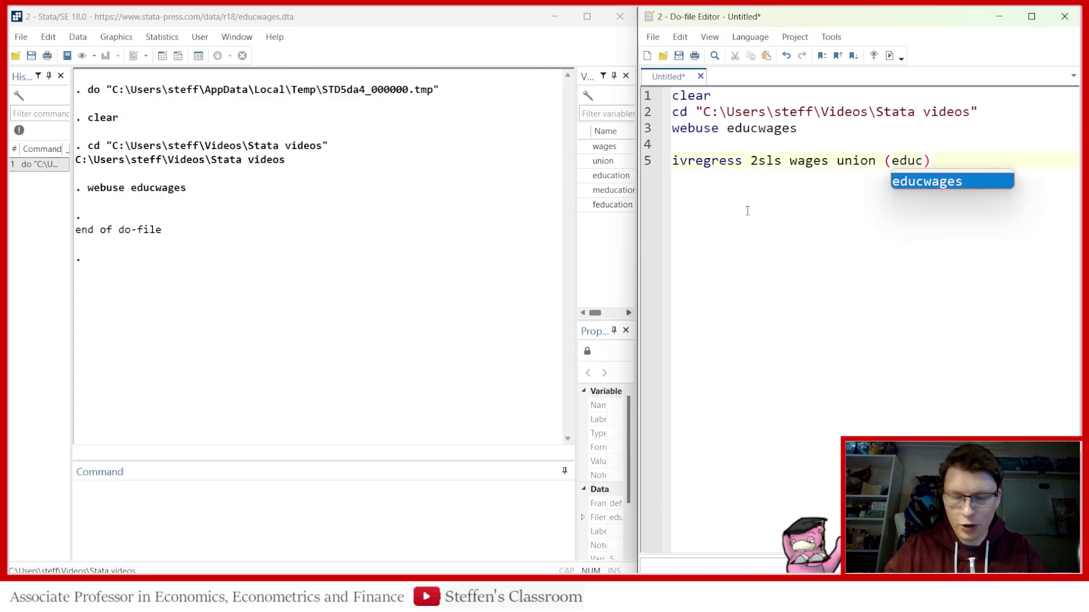
{"action": "type", "text": "ation = "}
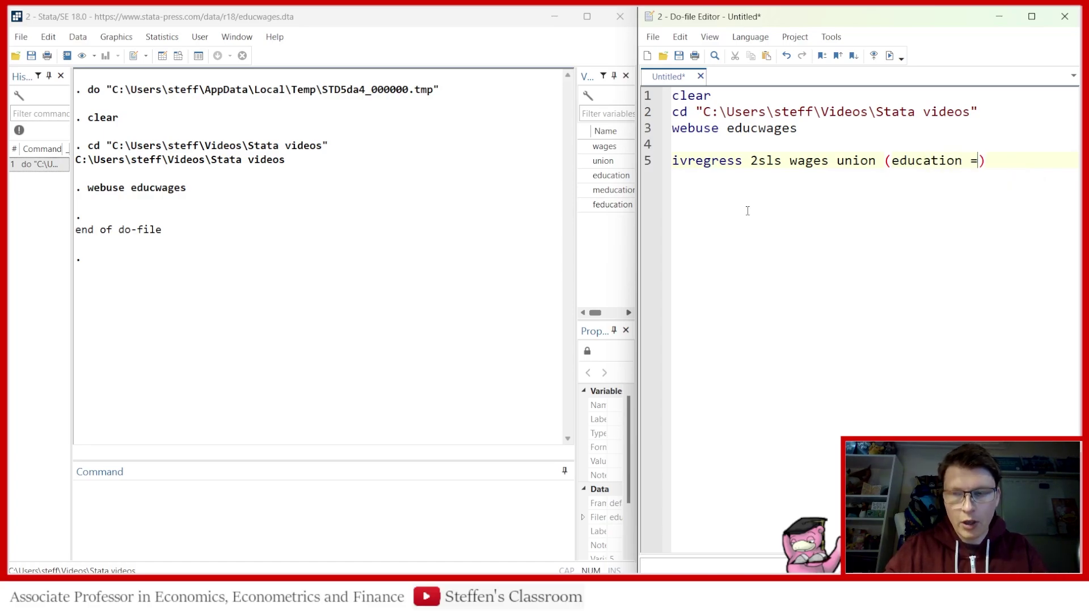
{"action": "type", "text": "meducatio"}
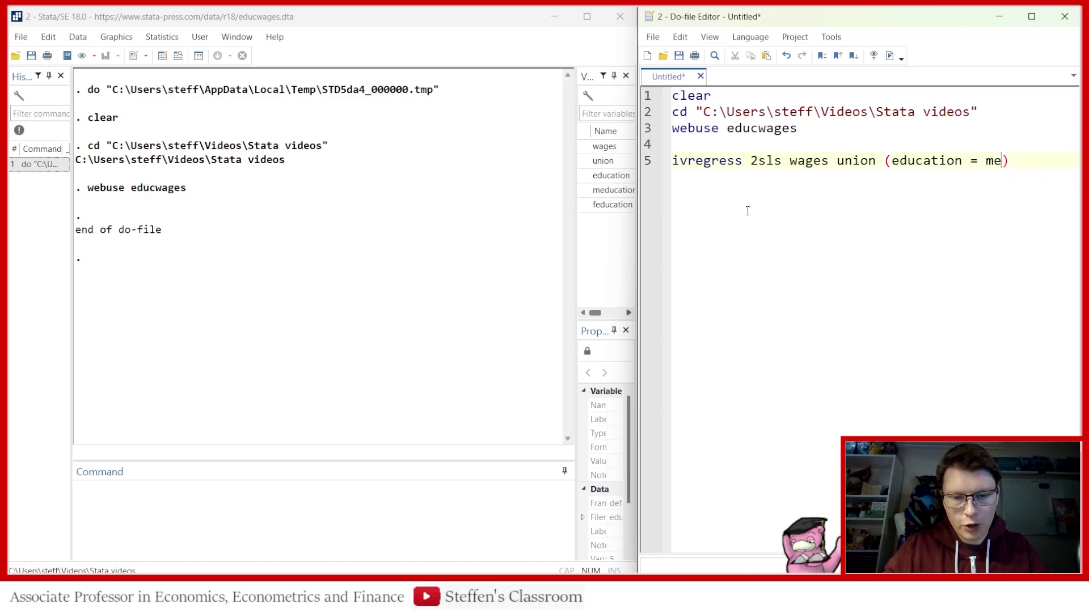
{"action": "type", "text": "n feducation"}
Run only the ivregress line and examine the education and union coefficients in the output
{"action": "left_click", "coordinate": [644, 164]}
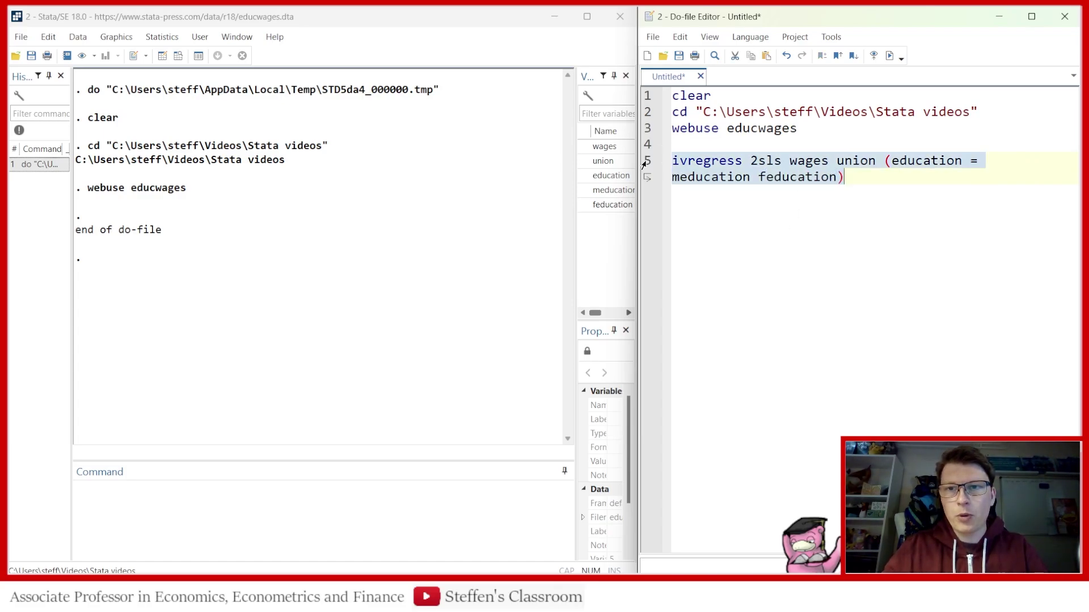
{"action": "left_click", "coordinate": [890, 57]}
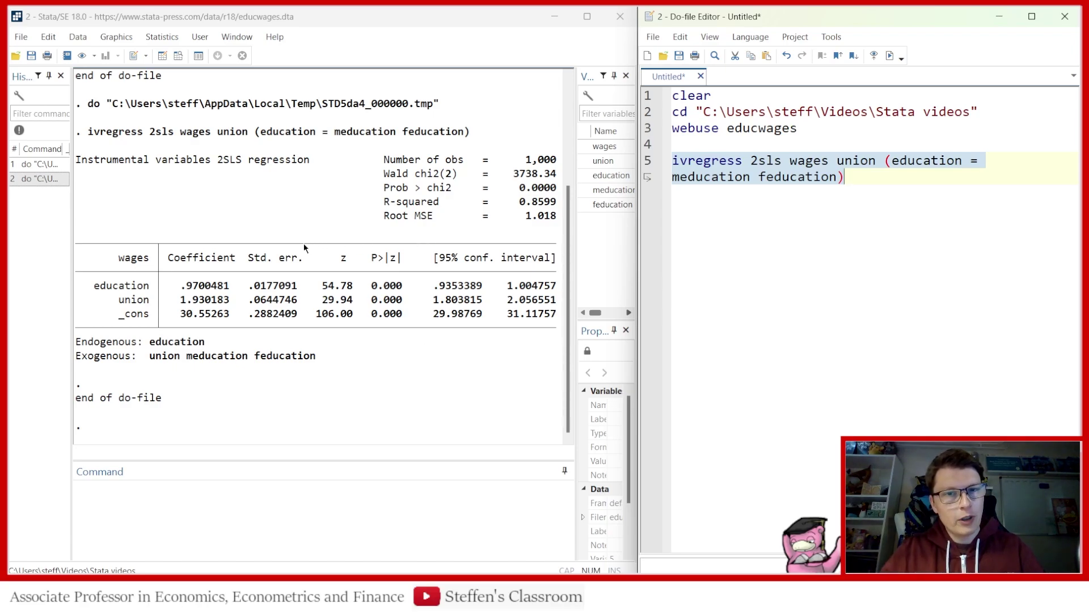
{"action": "left_click_drag", "start_coordinate": [230, 288], "coordinate": [183, 289]}
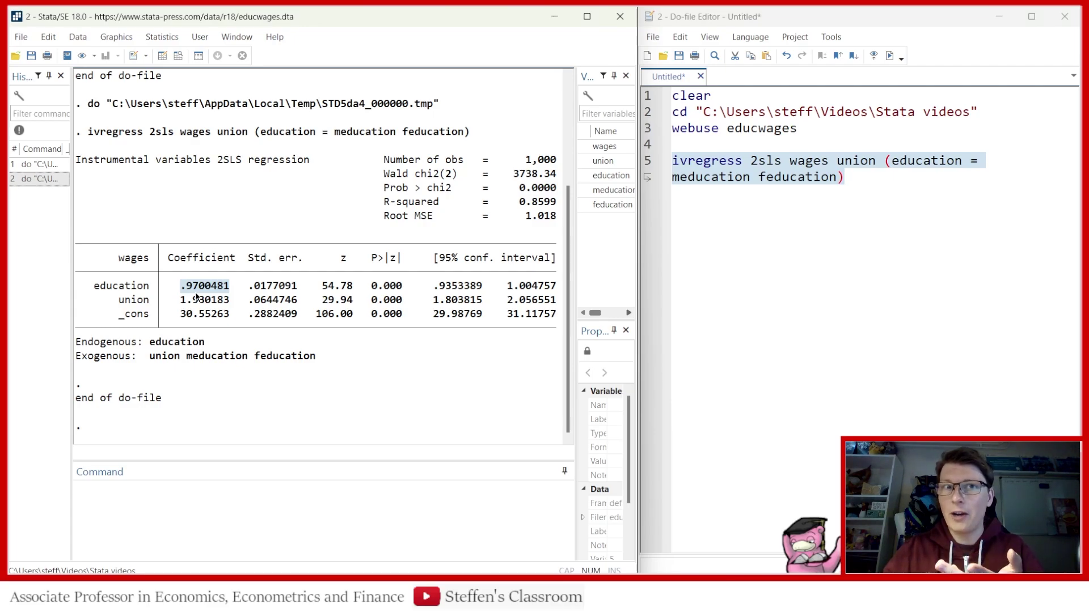
{"action": "left_click_drag", "start_coordinate": [233, 302], "coordinate": [179, 310]}
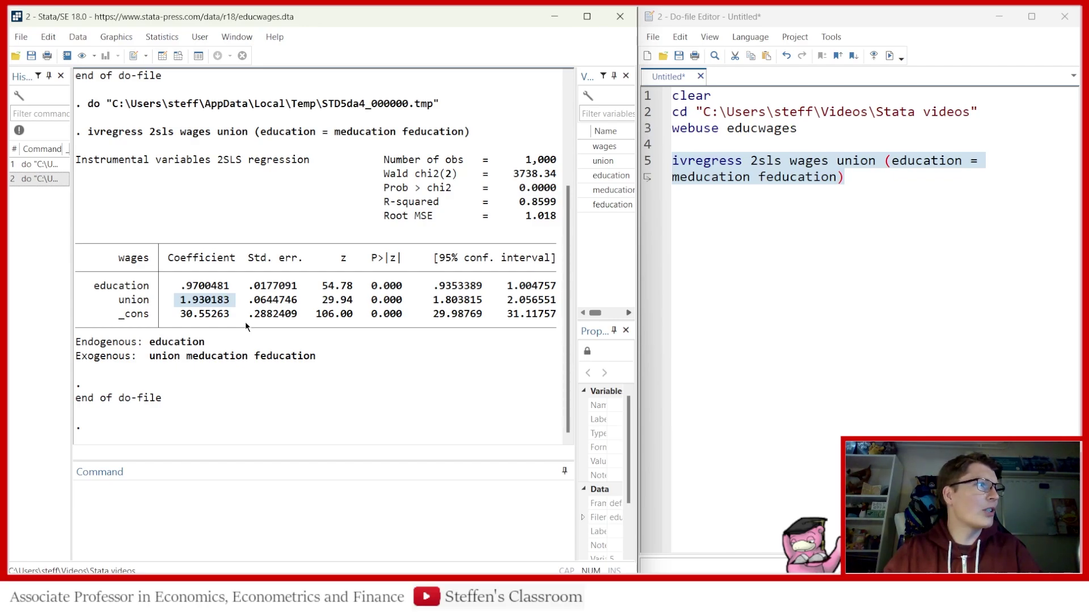
Add the endogeneity test command estat endog on line 7, leaving a blank line after the regression
{"action": "left_click", "coordinate": [888, 177]}
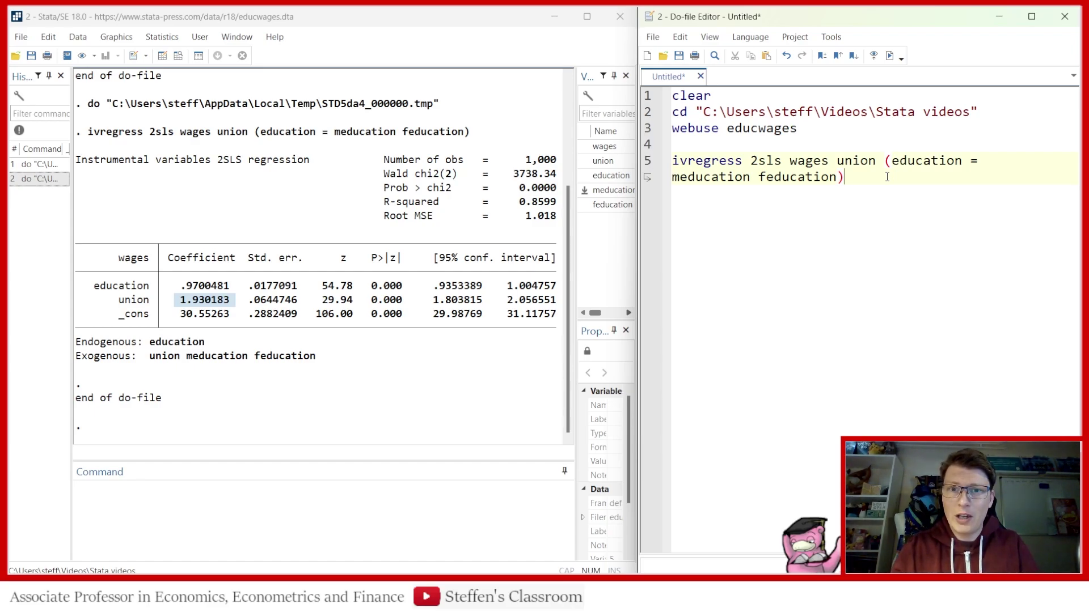
{"action": "key", "text": "Return"}
{"action": "key", "text": "Return"}
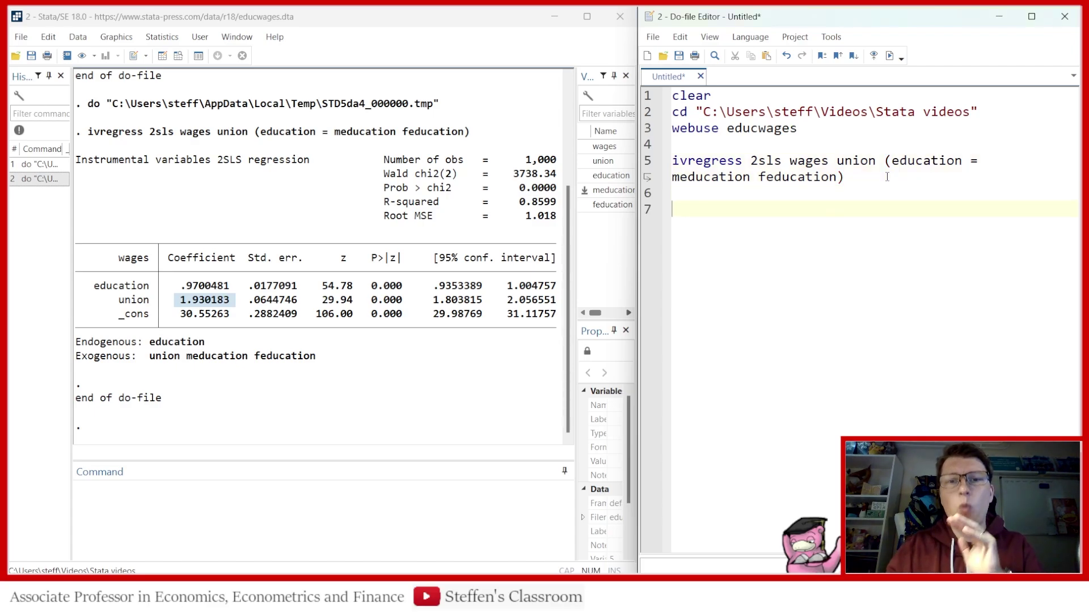
{"action": "type", "text": "etsta"}
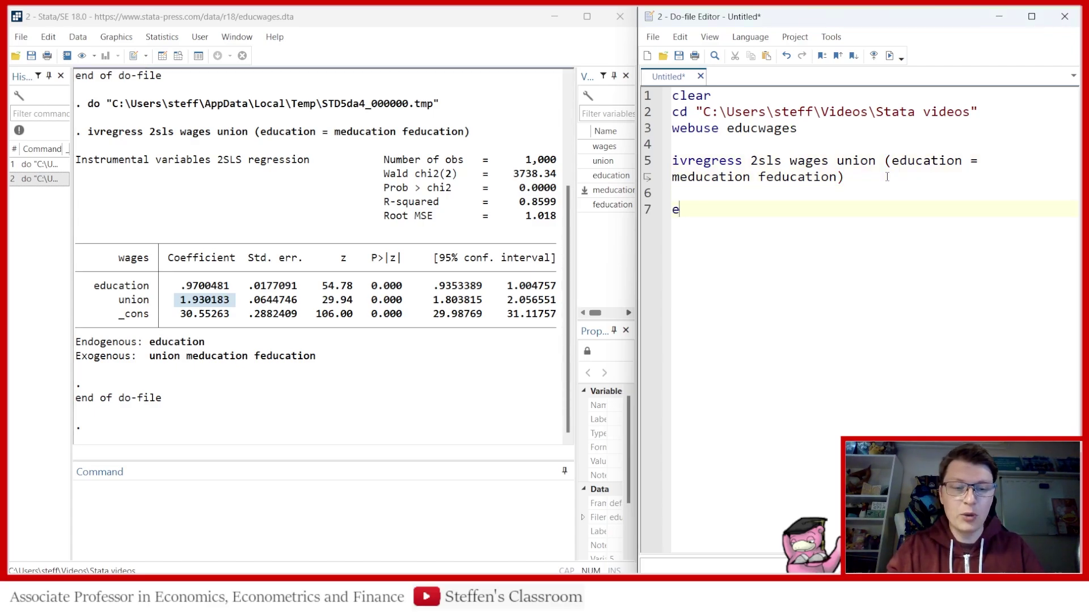
{"action": "key", "text": "BackSpace"}
{"action": "key", "text": "BackSpace"}
{"action": "key", "text": "BackSpace"}
{"action": "key", "text": "BackSpace"}
{"action": "key", "text": "BackSpace"}
{"action": "type", "text": "stat"}
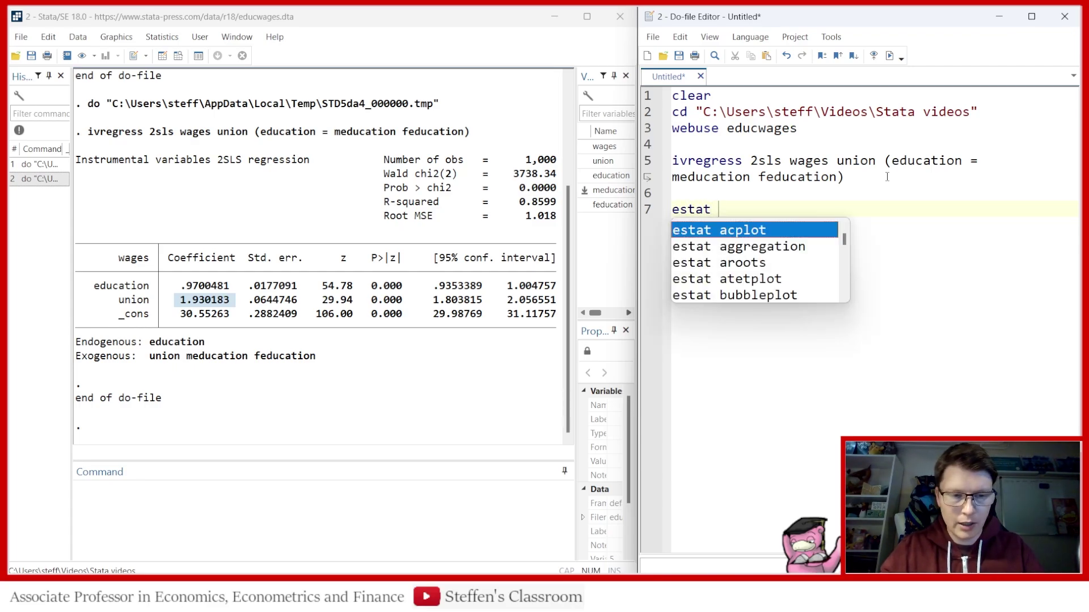
{"action": "type", "text": " endog"}
{"action": "key", "text": "Escape"}
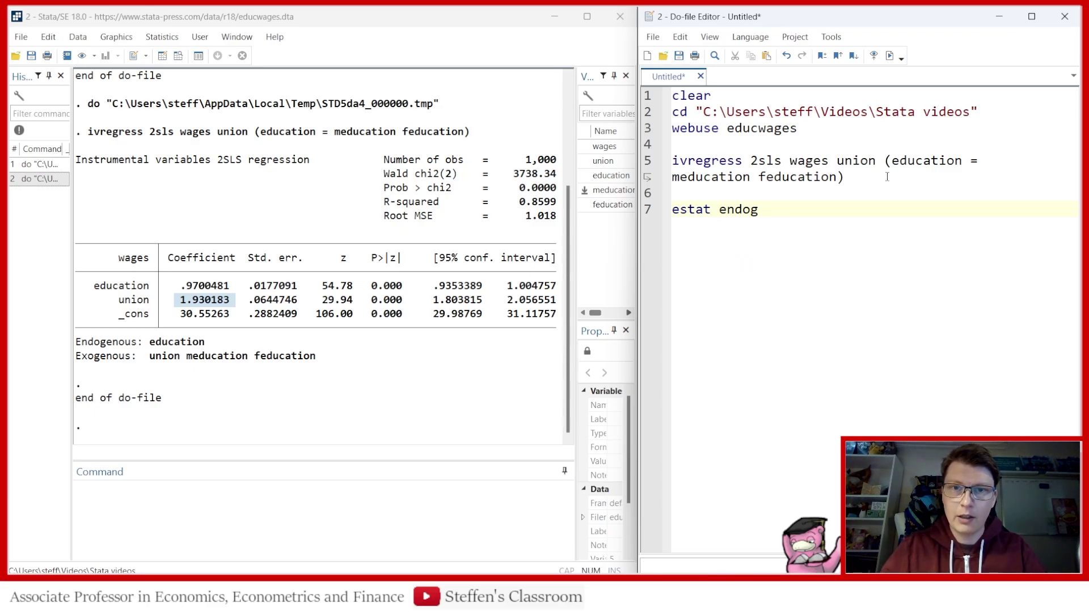
Run only the estat endog line and check the p-value of the Durbin test
{"action": "left_click", "coordinate": [643, 213]}
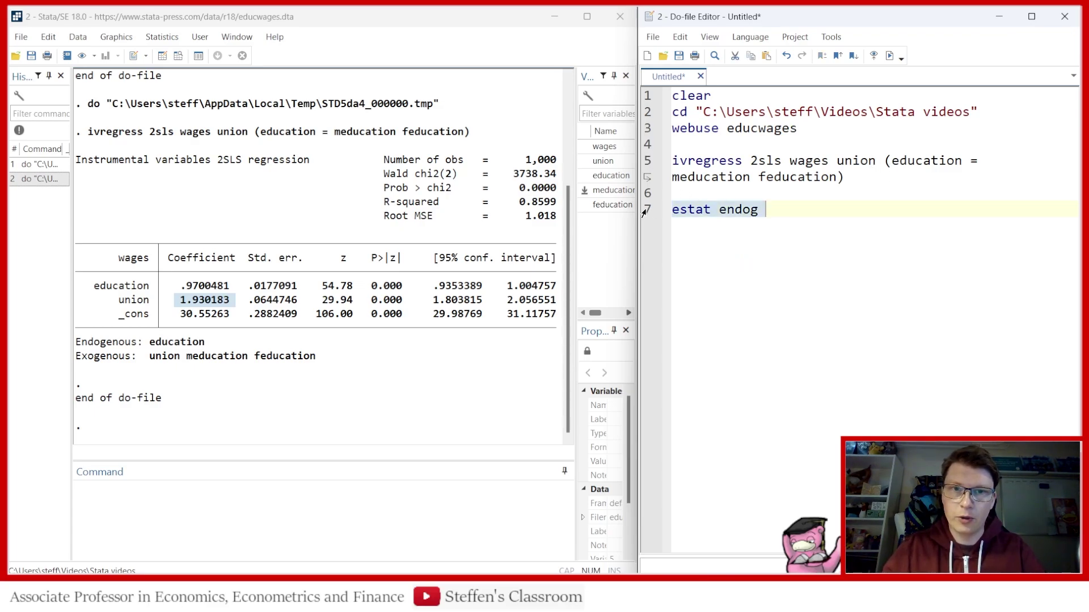
{"action": "left_click", "coordinate": [889, 55]}
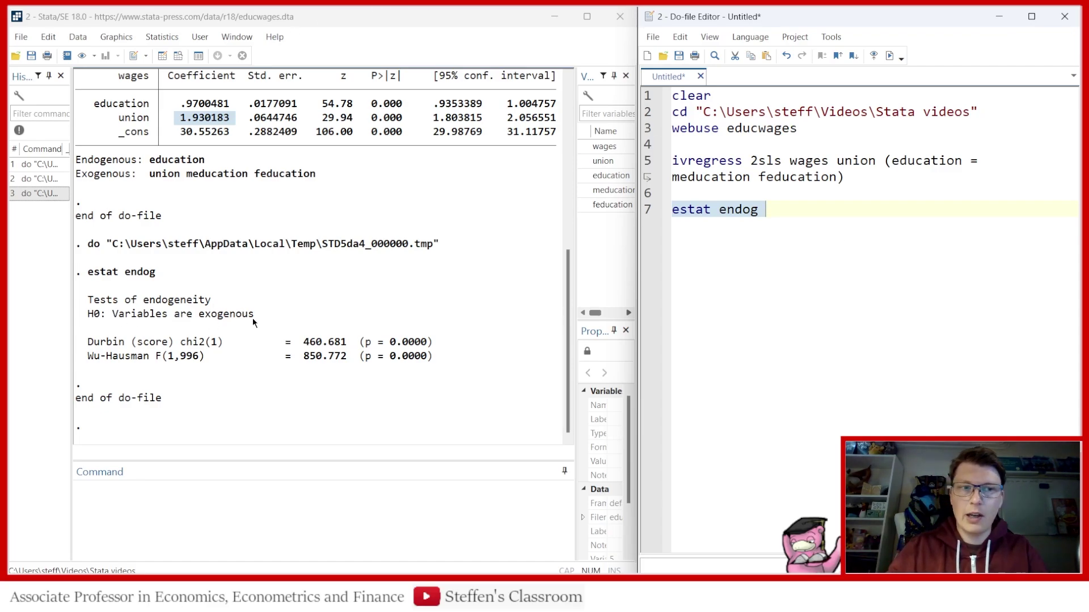
{"action": "left_click_drag", "start_coordinate": [385, 342], "coordinate": [432, 347]}
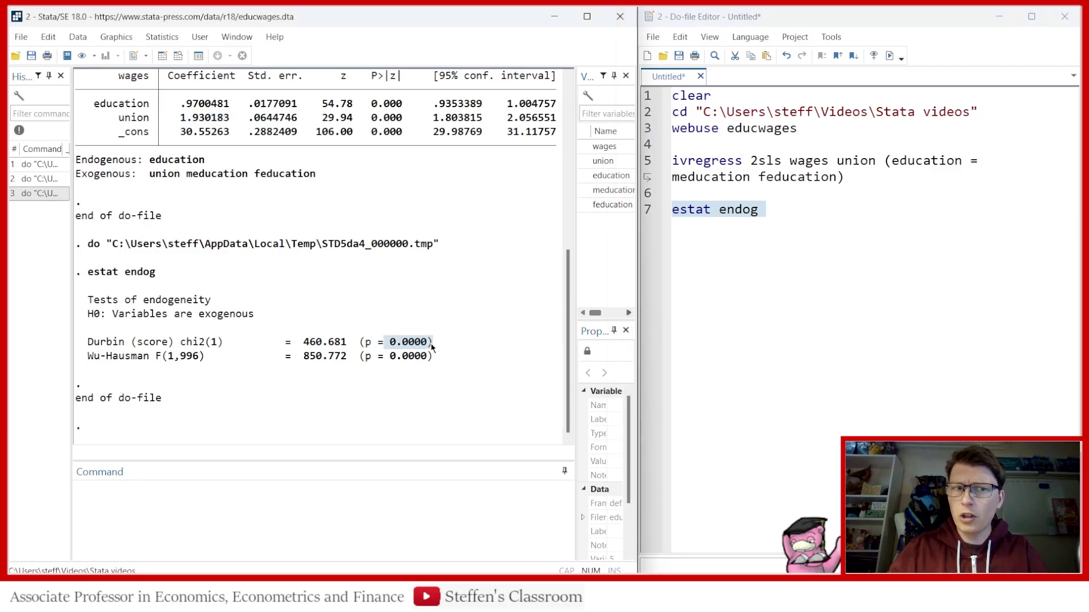
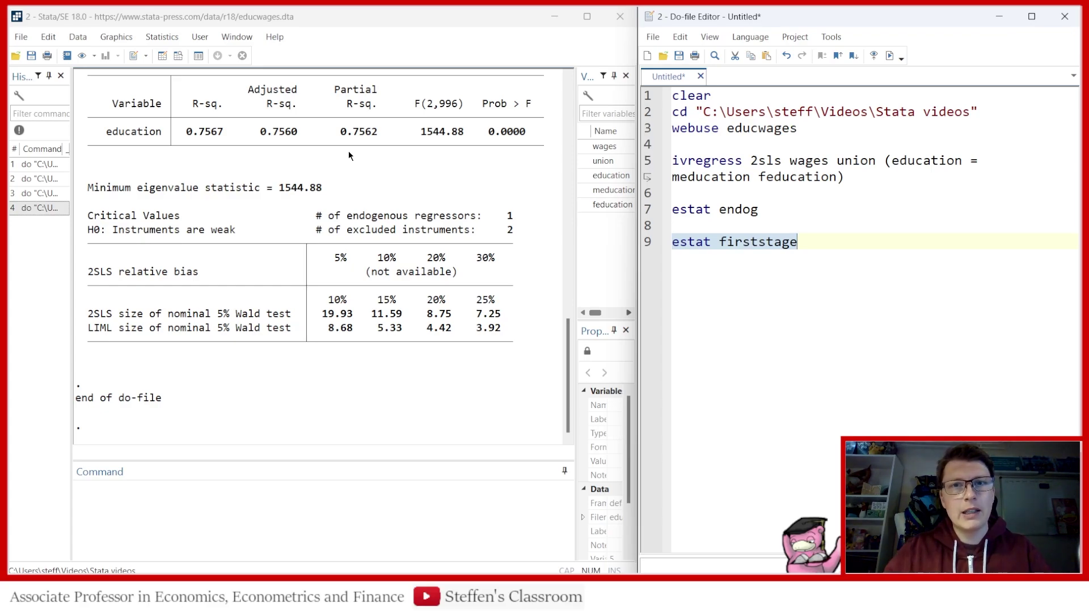
Check the first-stage F statistic for education, and add the overidentification test command estat overid on line 11 of the do-file
{"action": "left_click", "coordinate": [425, 135]}
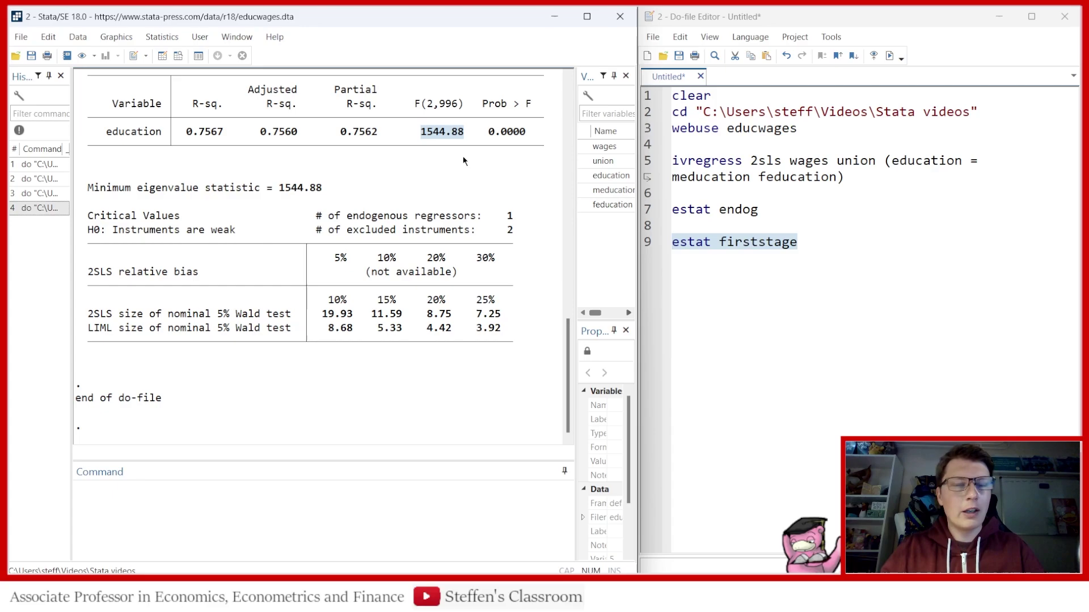
{"action": "left_click", "coordinate": [822, 240]}
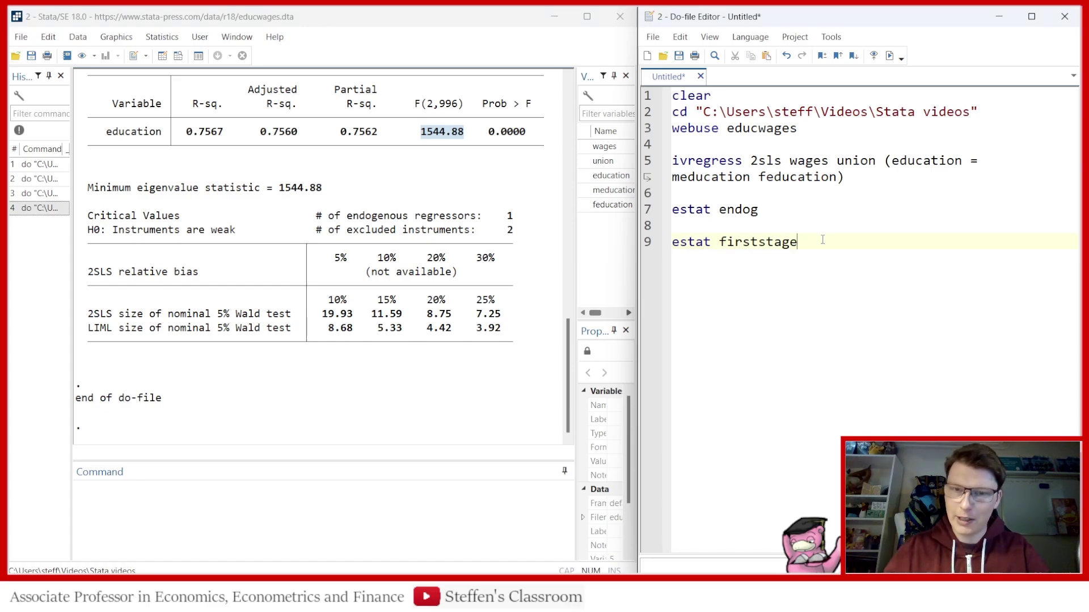
{"action": "key", "text": "Return"}
{"action": "key", "text": "Return"}
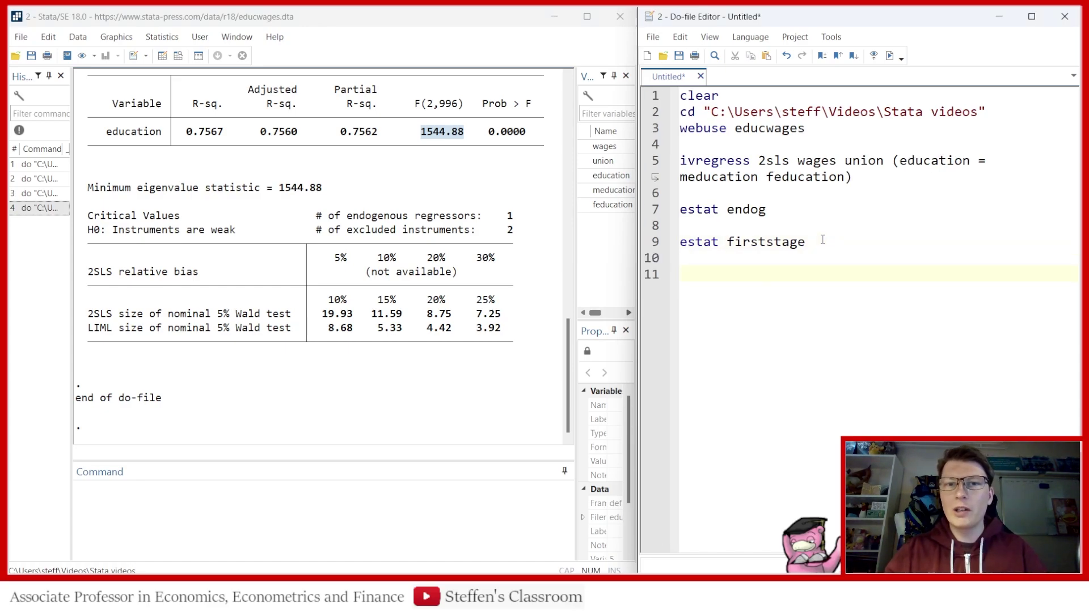
{"action": "type", "text": "estat"}
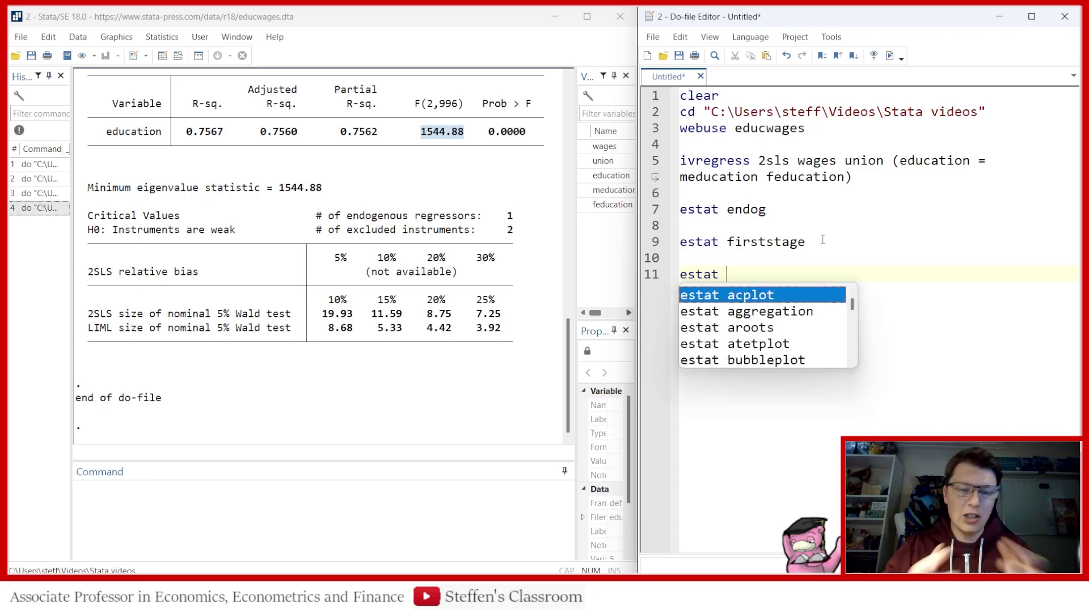
{"action": "type", "text": " overid"}
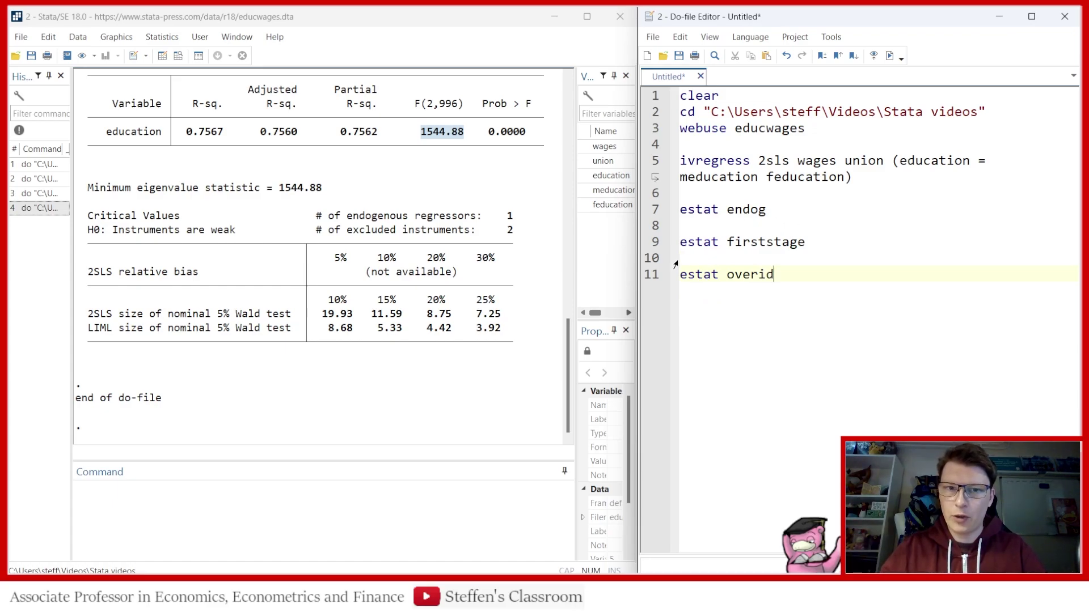
Run only the estat overid line and check the p-value of the Sargan test
{"action": "left_click", "coordinate": [657, 274]}
{"action": "left_click", "coordinate": [888, 57]}
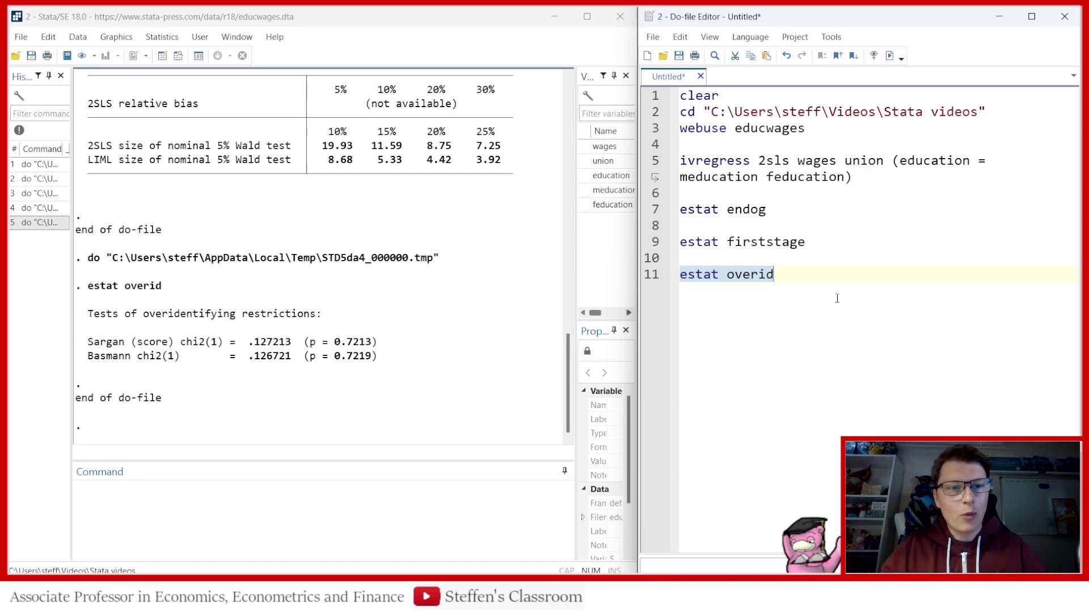
{"action": "left_click_drag", "start_coordinate": [377, 342], "coordinate": [310, 347]}
{"action": "left_click", "coordinate": [382, 349]}
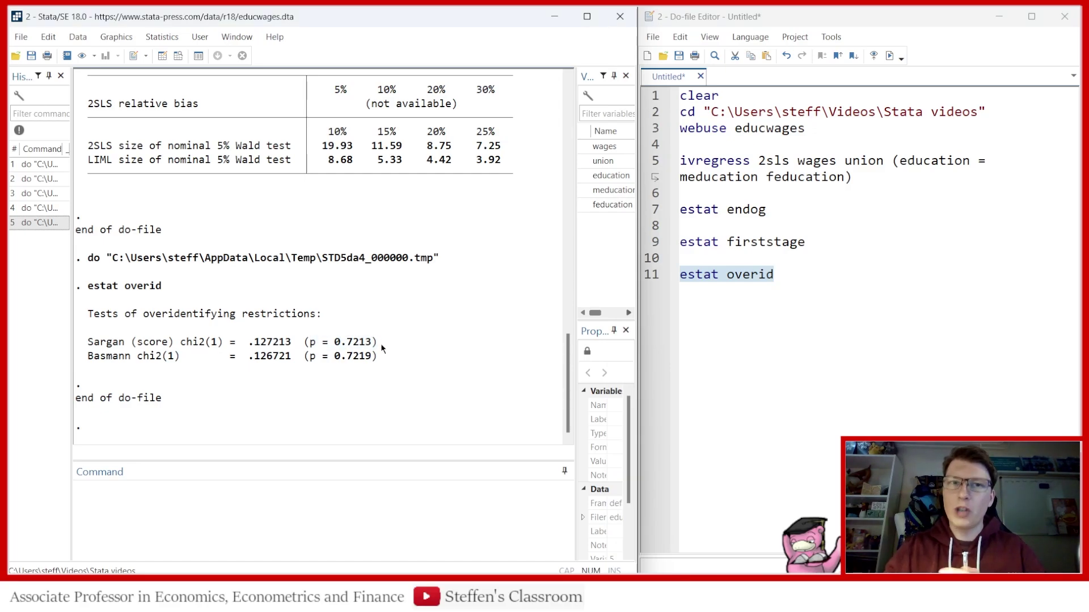
Add the manual first-stage regression reg education meducation feducation on line 14, leaving two blank lines after estat overid
{"action": "left_click", "coordinate": [793, 279]}
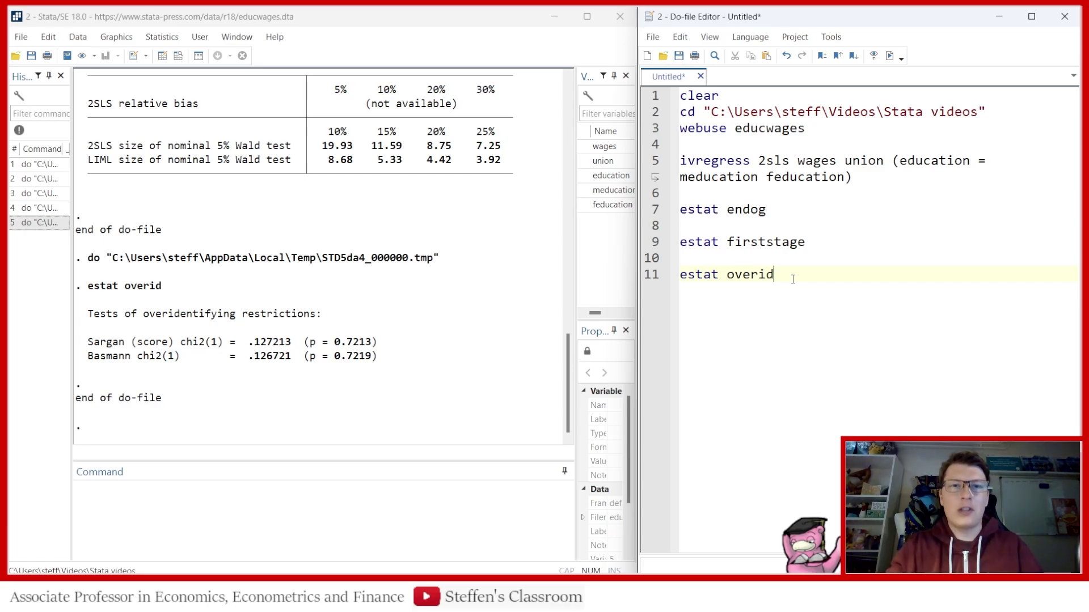
{"action": "key", "text": "Return"}
{"action": "key", "text": "Return"}
{"action": "key", "text": "Return"}
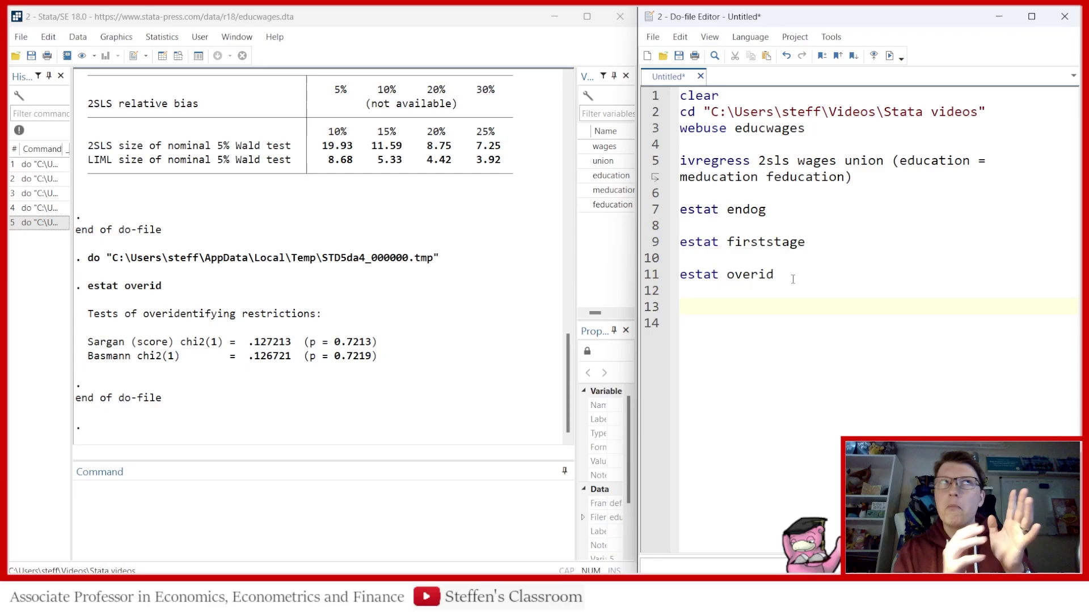
{"action": "key", "text": "Return"}
{"action": "type", "text": "reg "}
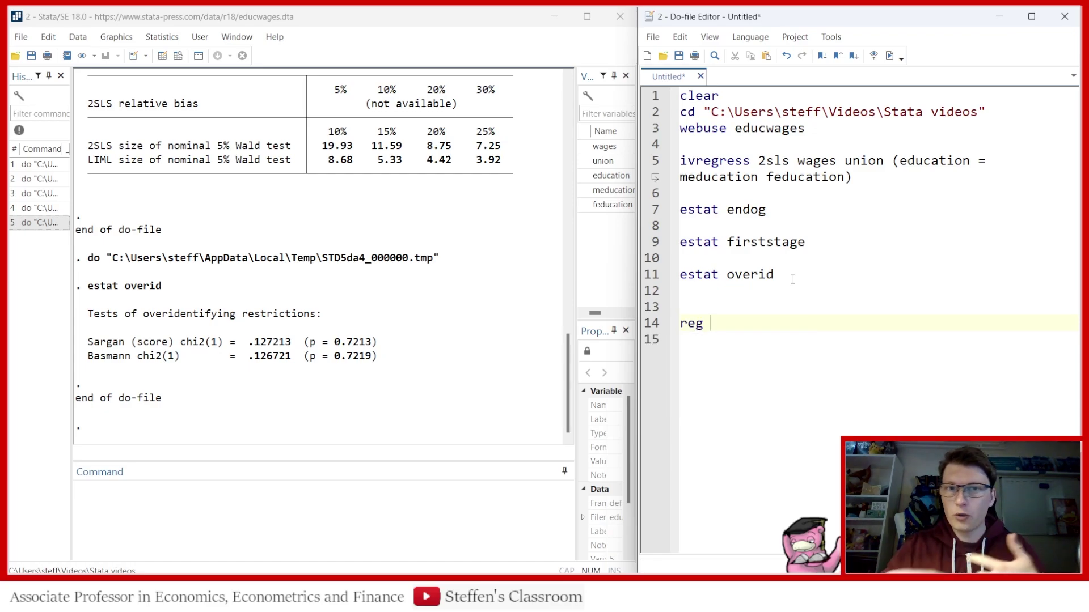
{"action": "type", "text": "edu"}
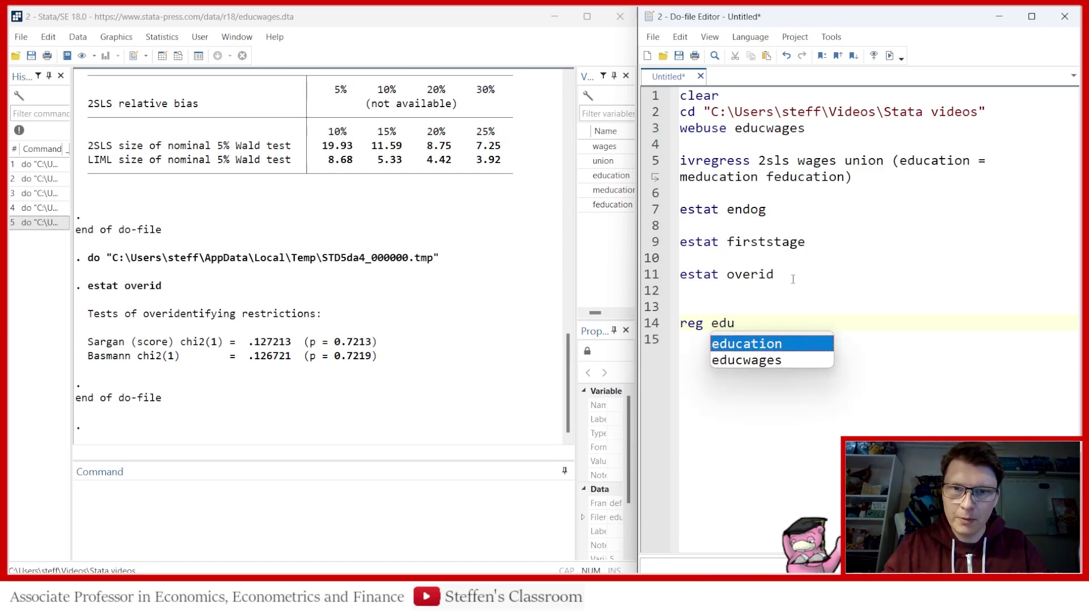
{"action": "key", "text": "Return"}
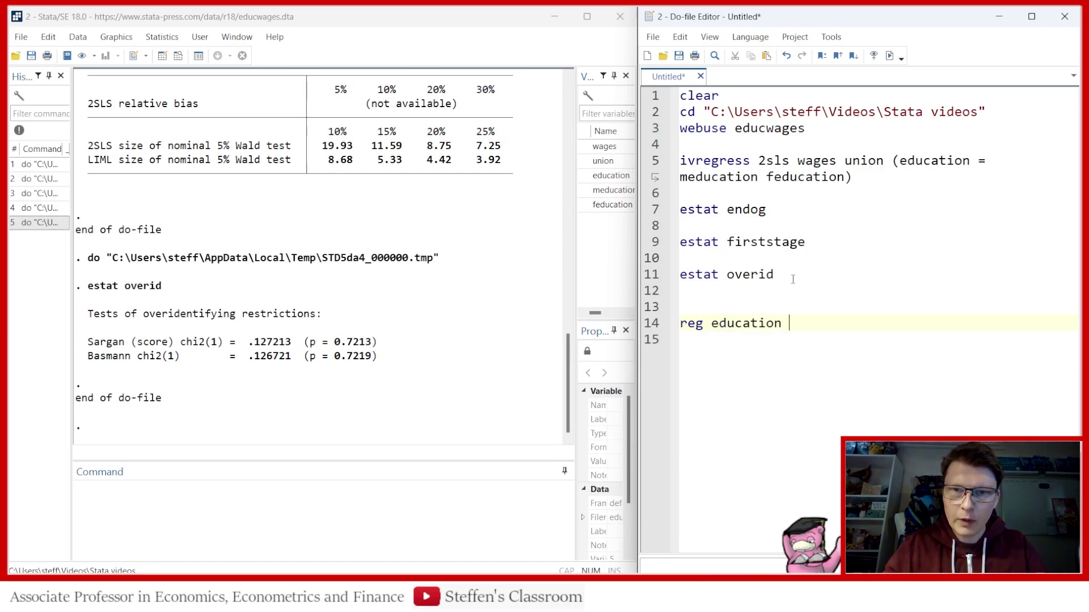
{"action": "type", "text": "med"}
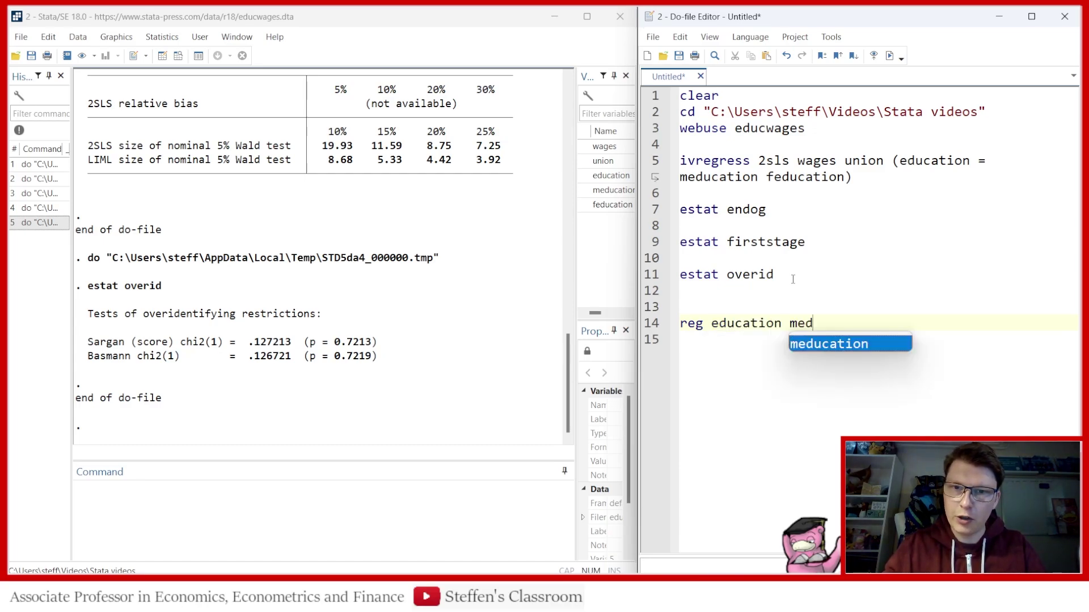
{"action": "key", "text": "Return"}
{"action": "type", "text": "fed"}
{"action": "key", "text": "Return"}
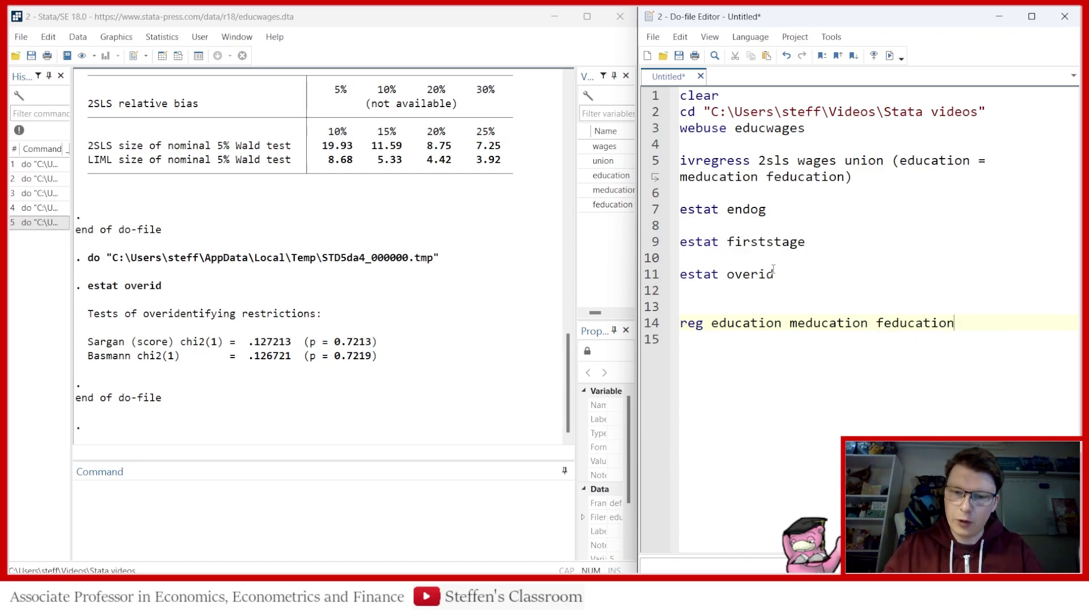
Add predict education_hat on line 15 to store the fitted values of the first-stage regression
{"action": "key", "text": "Return"}
{"action": "type", "text": "predict"}
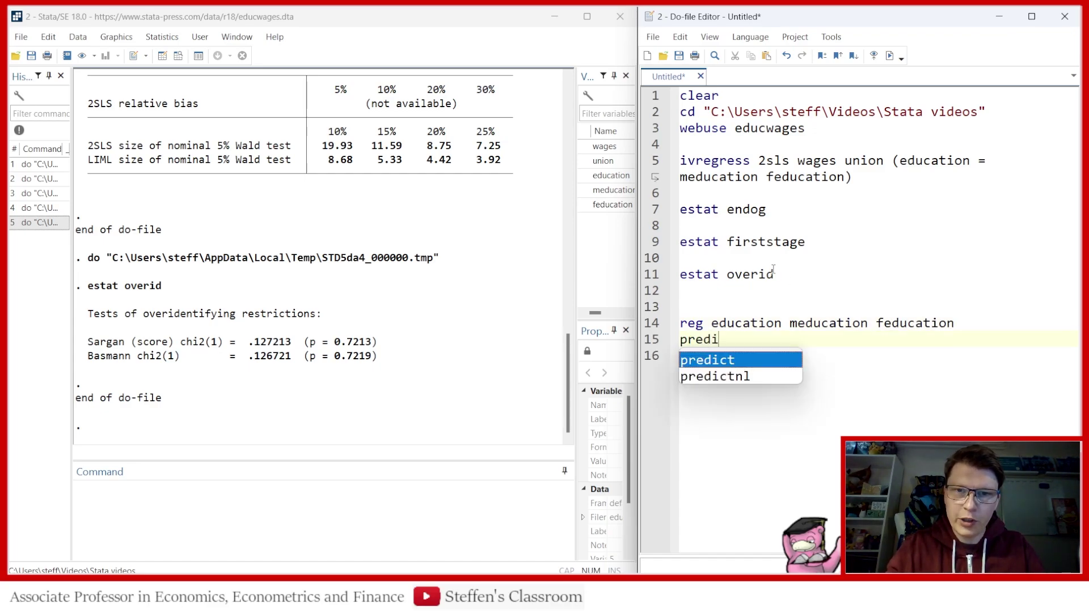
{"action": "key", "text": "Return"}
{"action": "type", "text": "edu"}
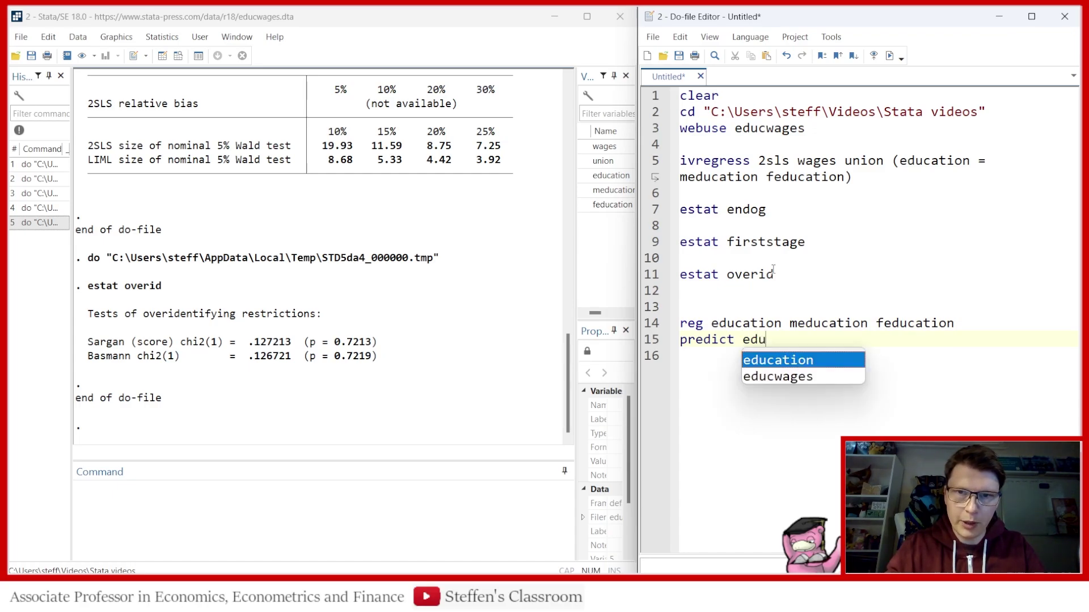
{"action": "key", "text": "Return"}
{"action": "type", "text": "_"}
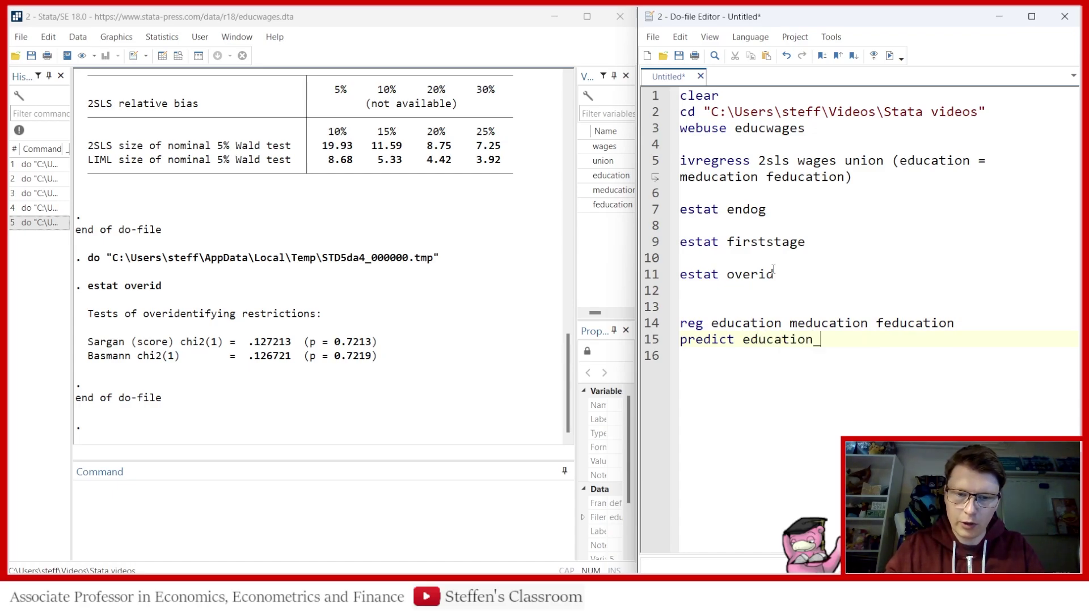
{"action": "type", "text": "hat"}
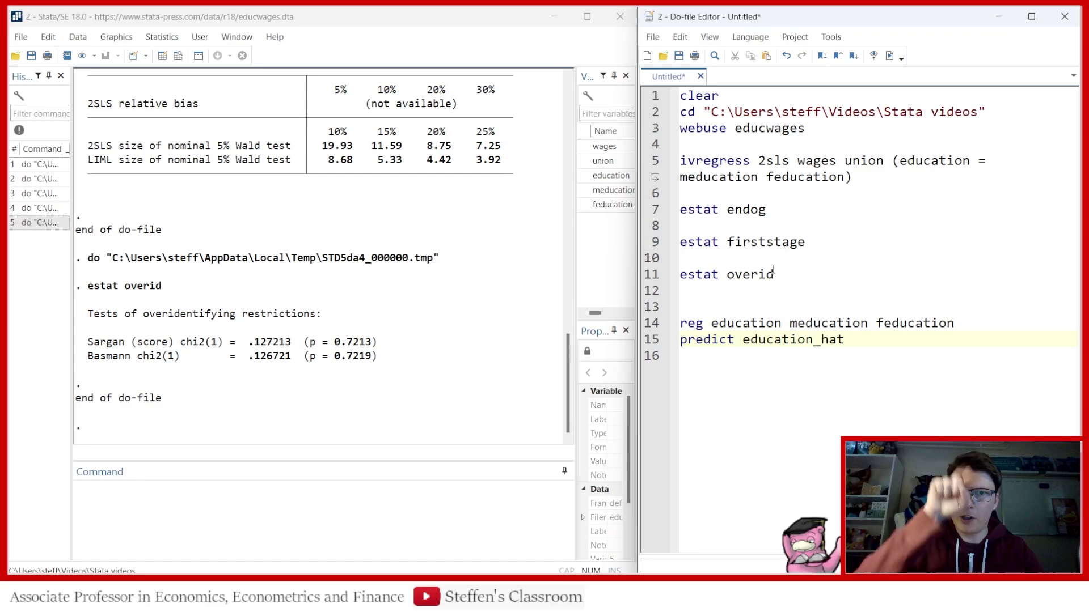
Add the second-stage regression reg wages union education_hat, robust on line 16 of the do-file
{"action": "key", "text": "Return"}
{"action": "type", "text": "reg "}
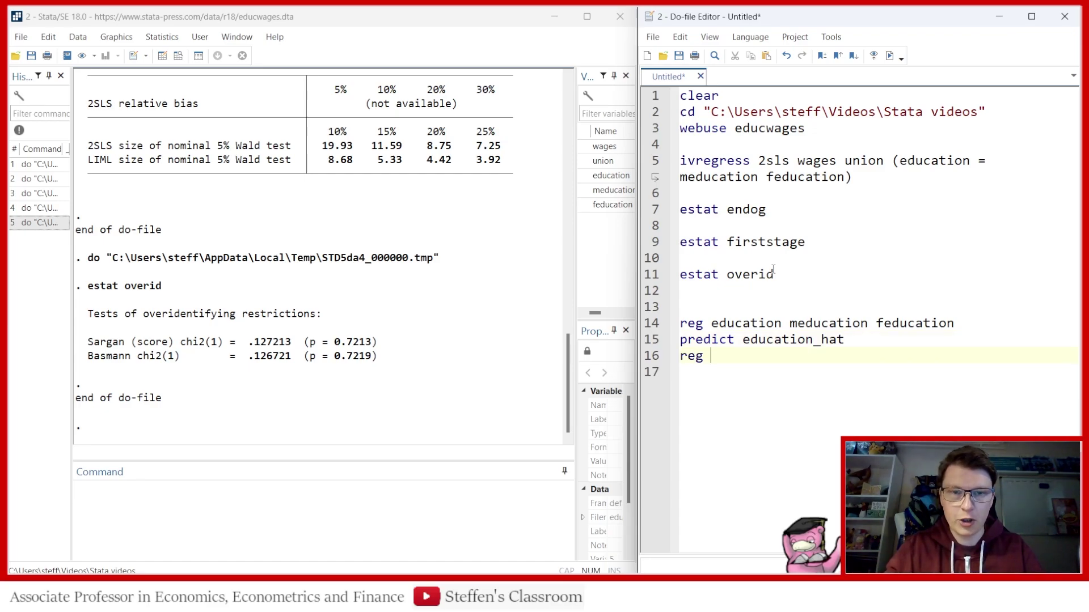
{"action": "type", "text": "wages ui"}
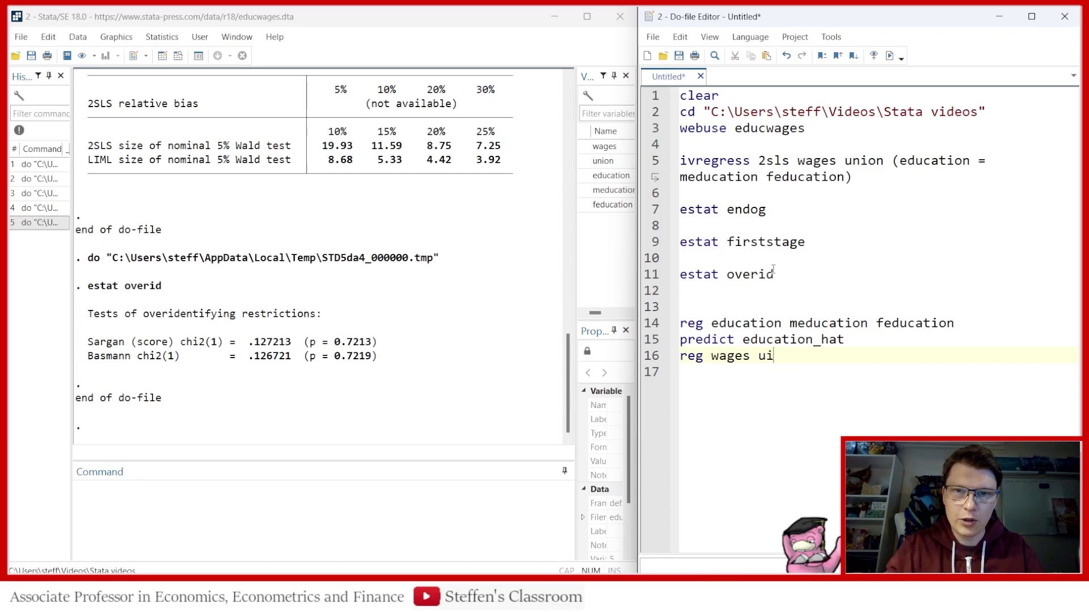
{"action": "key", "text": "BackSpace"}
{"action": "type", "text": "nion "}
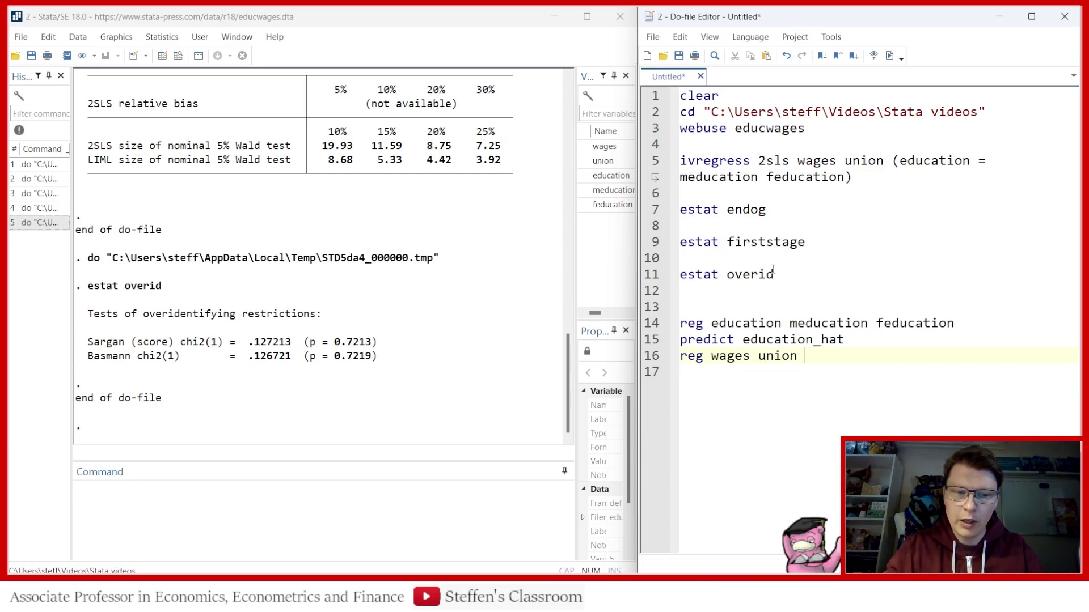
{"action": "type", "text": "educ"}
{"action": "key", "text": "Down"}
{"action": "key", "text": "Return"}
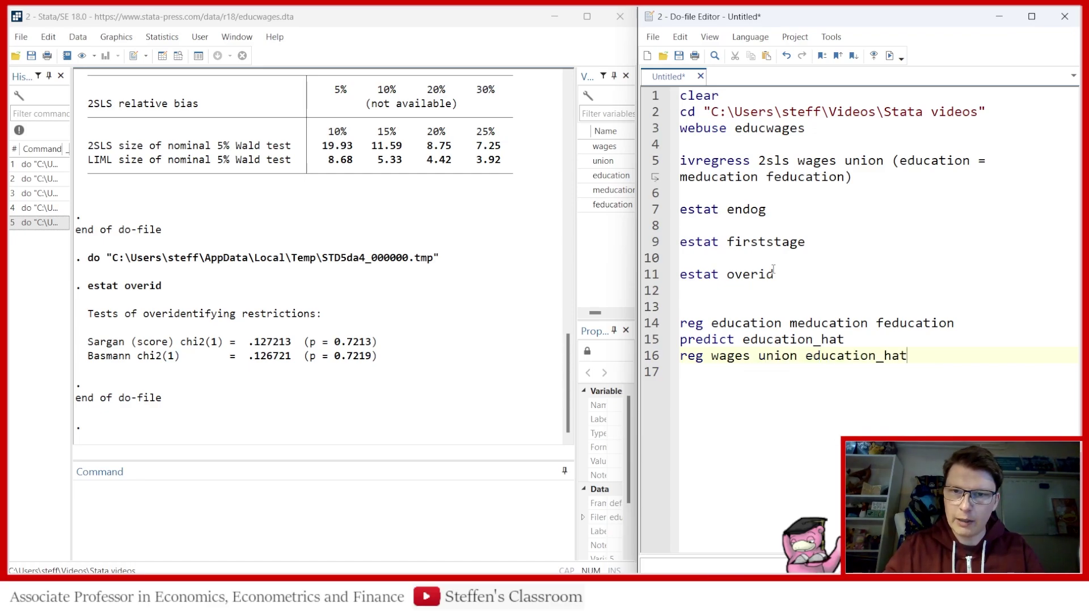
{"action": "type", "text": ", robust"}
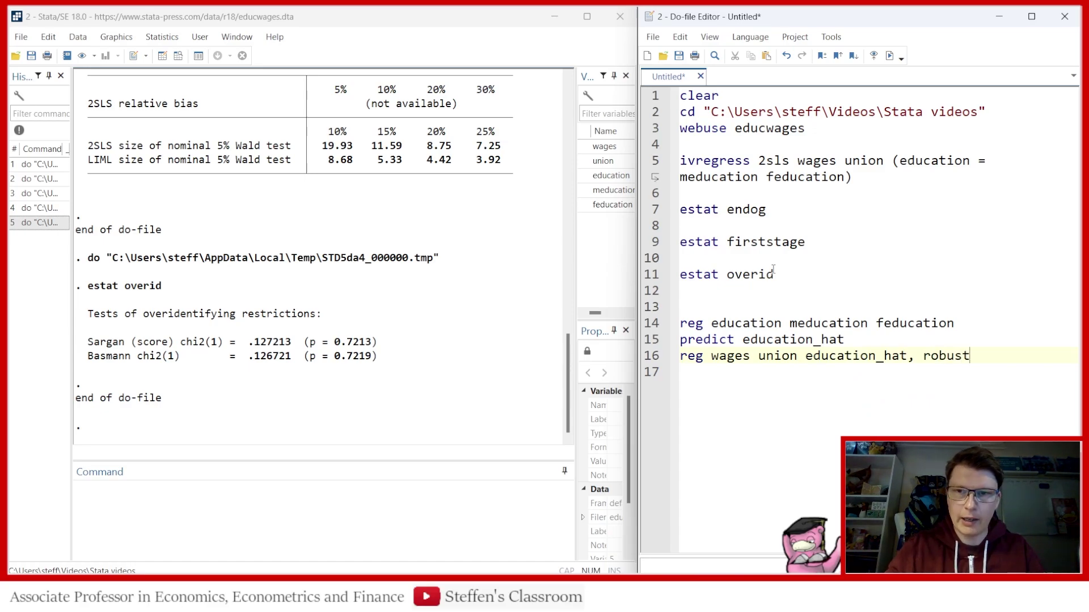
Run only lines 14 to 16 and check the F statistic of the first-stage education regression in the output
{"action": "left_click", "coordinate": [650, 325]}
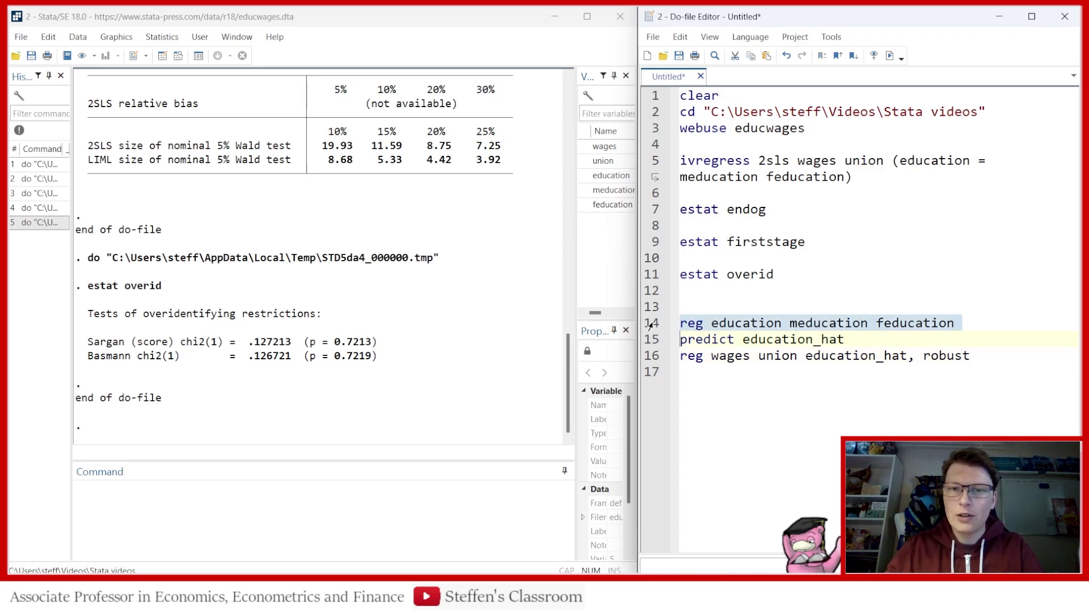
{"action": "left_click_drag", "start_coordinate": [650, 326], "coordinate": [646, 360]}
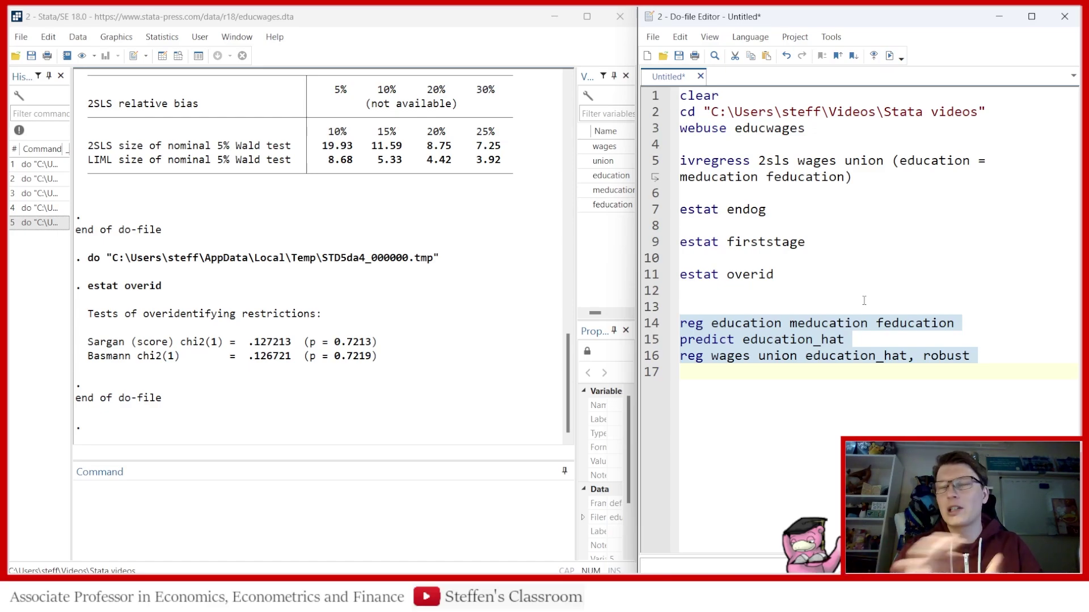
{"action": "left_click", "coordinate": [889, 55]}
{"action": "scroll", "coordinate": [277, 282], "scroll_direction": "up", "scroll_amount": 2}
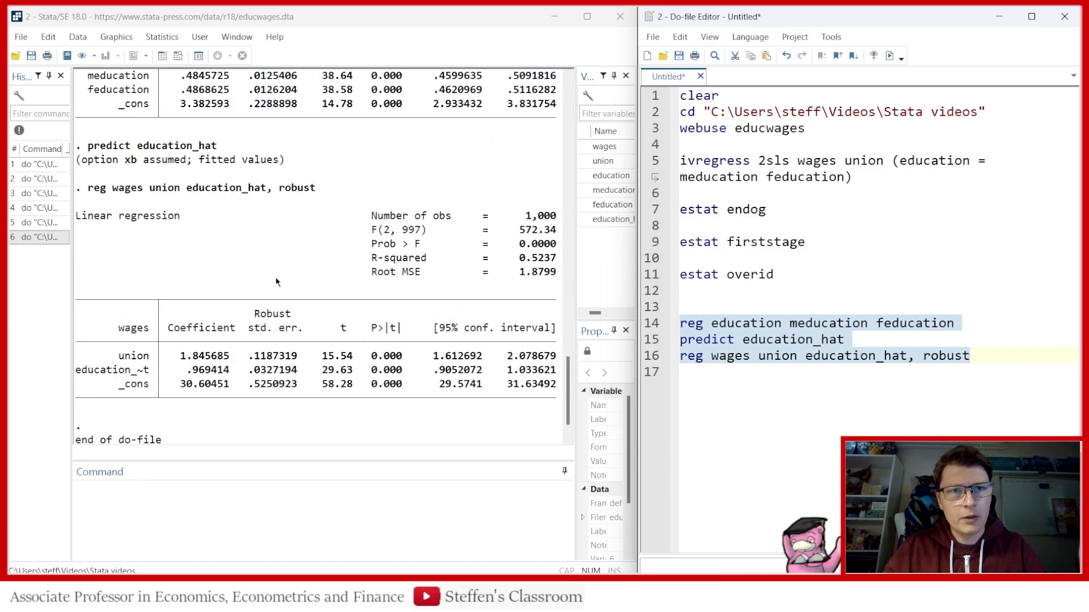
{"action": "scroll", "coordinate": [276, 282], "scroll_direction": "up", "scroll_amount": 5}
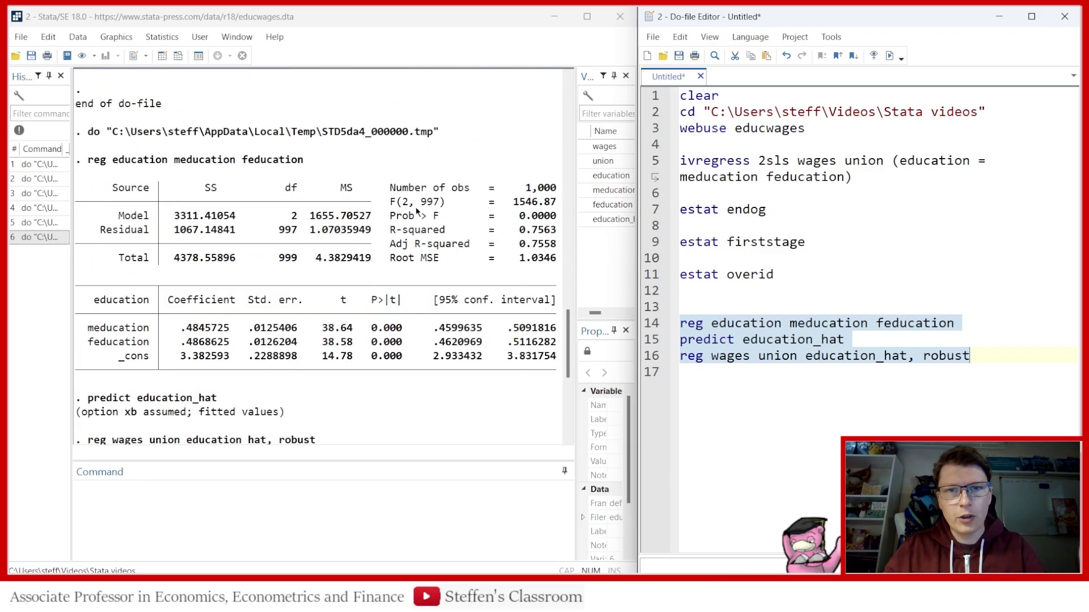
{"action": "left_click_drag", "start_coordinate": [512, 202], "coordinate": [540, 202]}
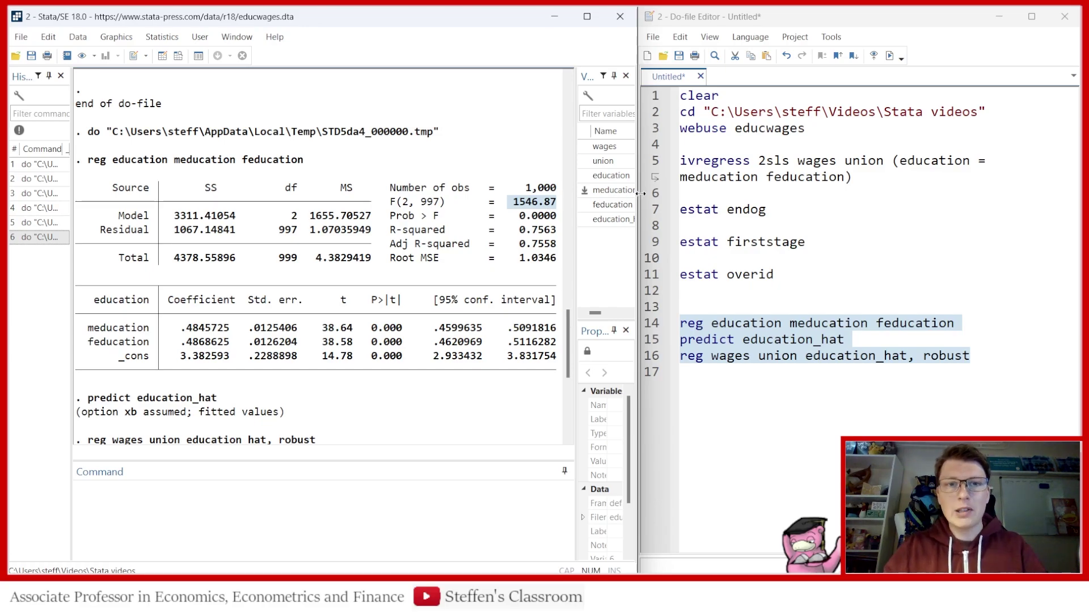
{"action": "left_click", "coordinate": [999, 357]}
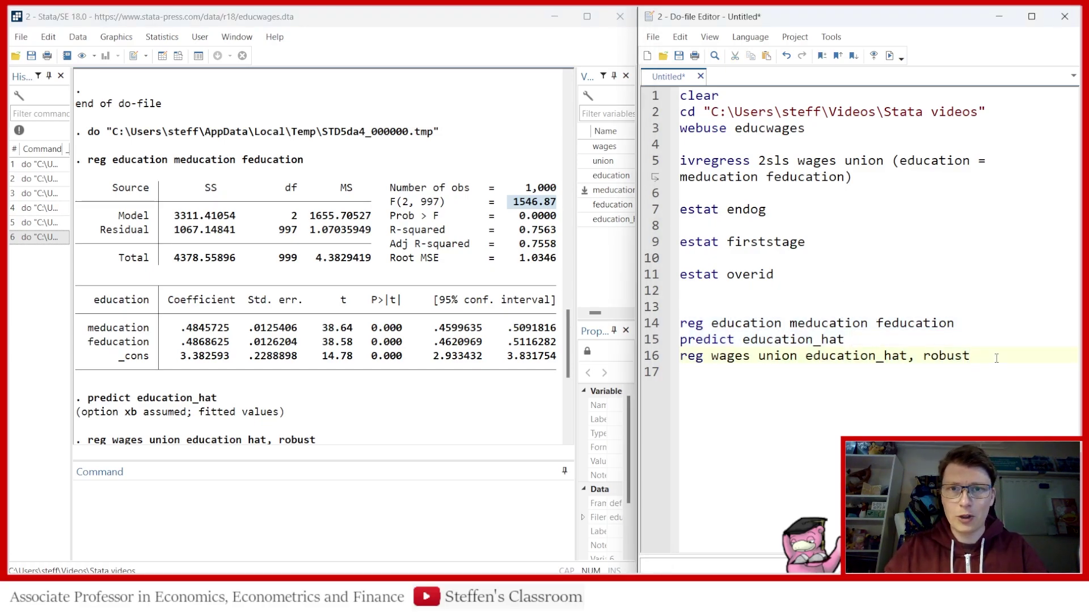